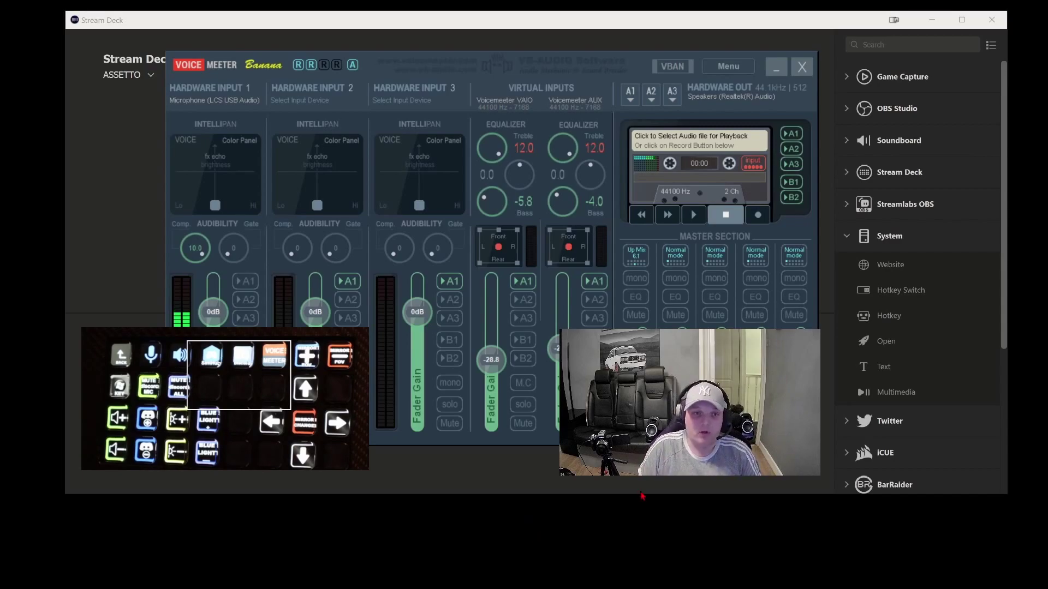
- Inspect the hotkey assigned to the BB minus key in the ASSETTO profile
drag(434, 68, 435, 70)
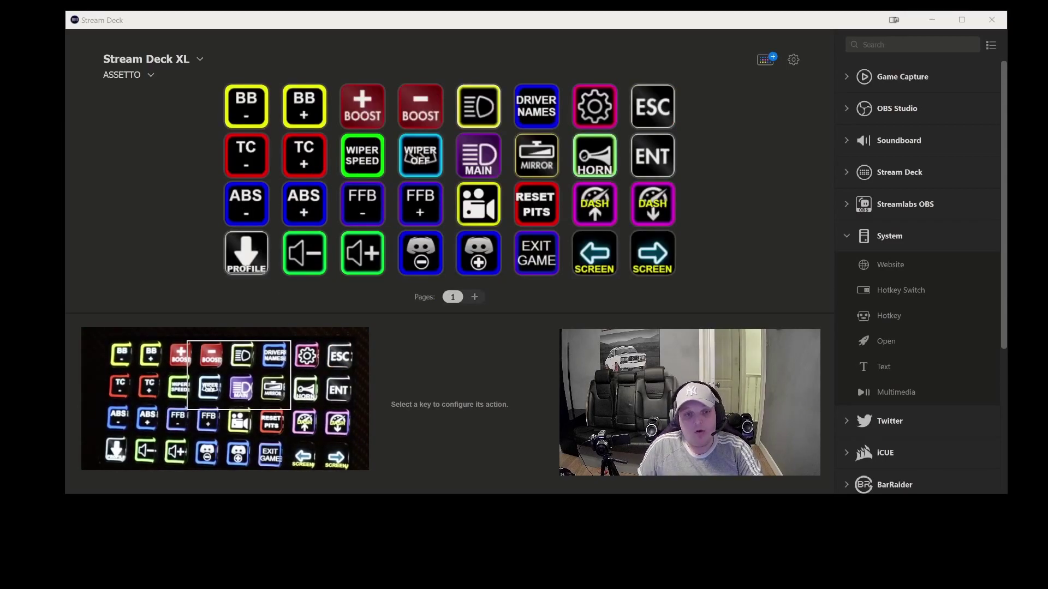
click(264, 118)
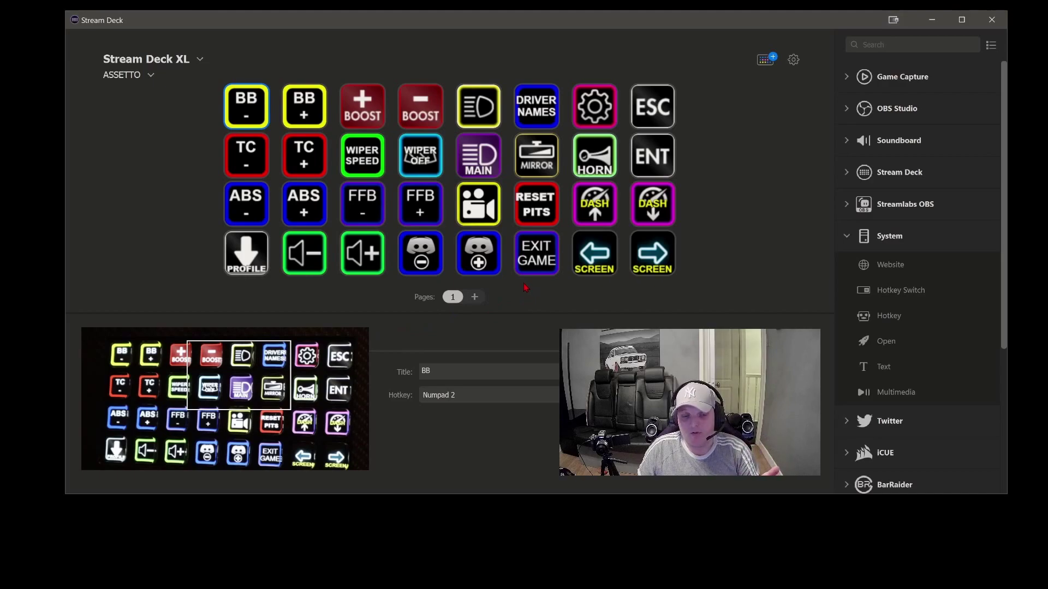
- Open the gear key's folder and add a Hotkey action to the empty key directly below Discord
mouse_move(898, 318)
mouse_down()
mouse_move(595, 253)
mouse_move(868, 299)
mouse_move(906, 324)
mouse_up()
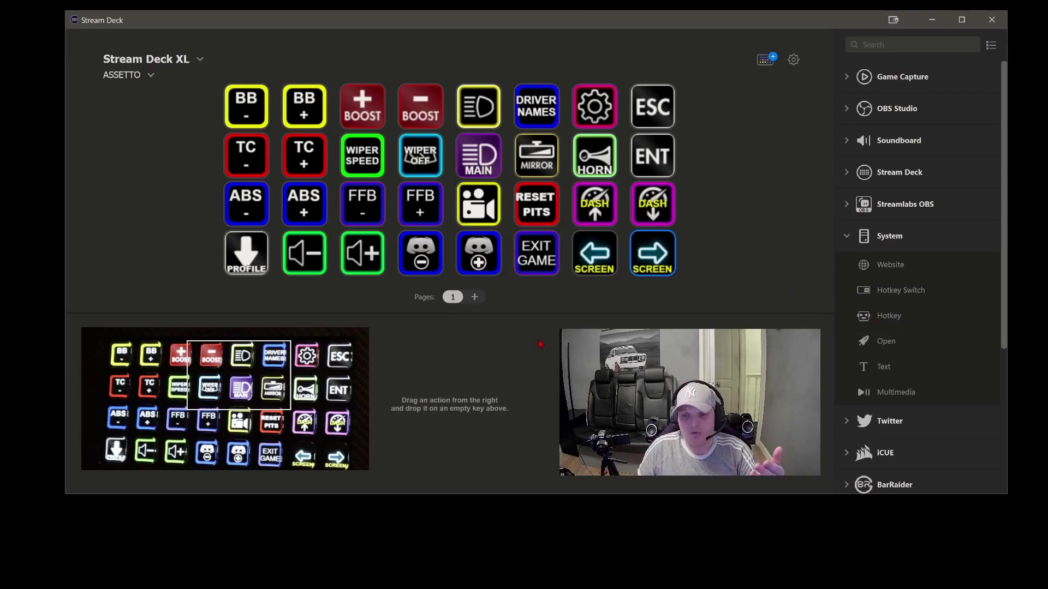
double_click(584, 120)
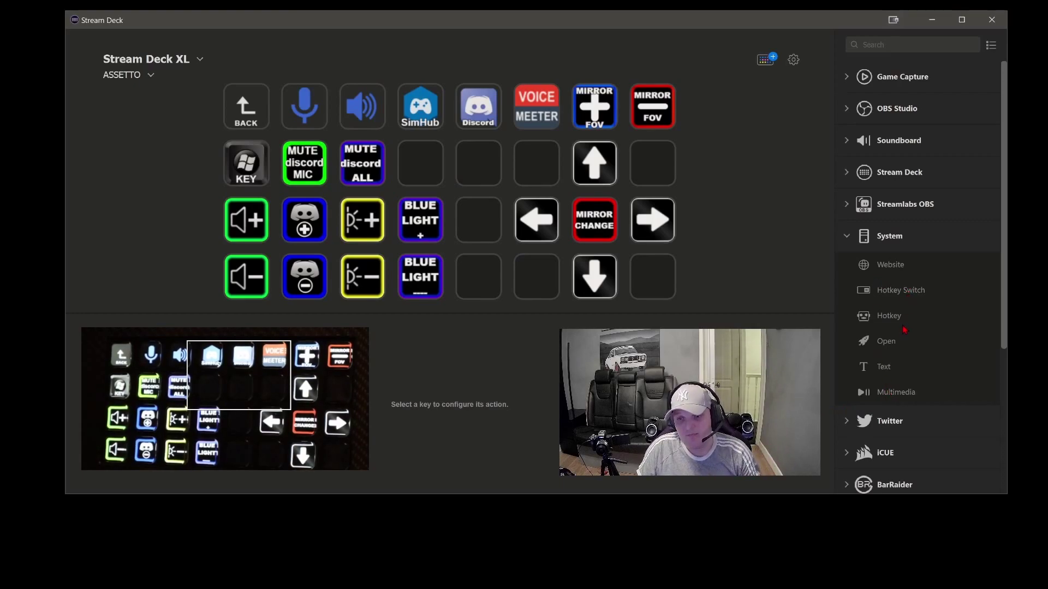
drag(898, 316, 480, 165)
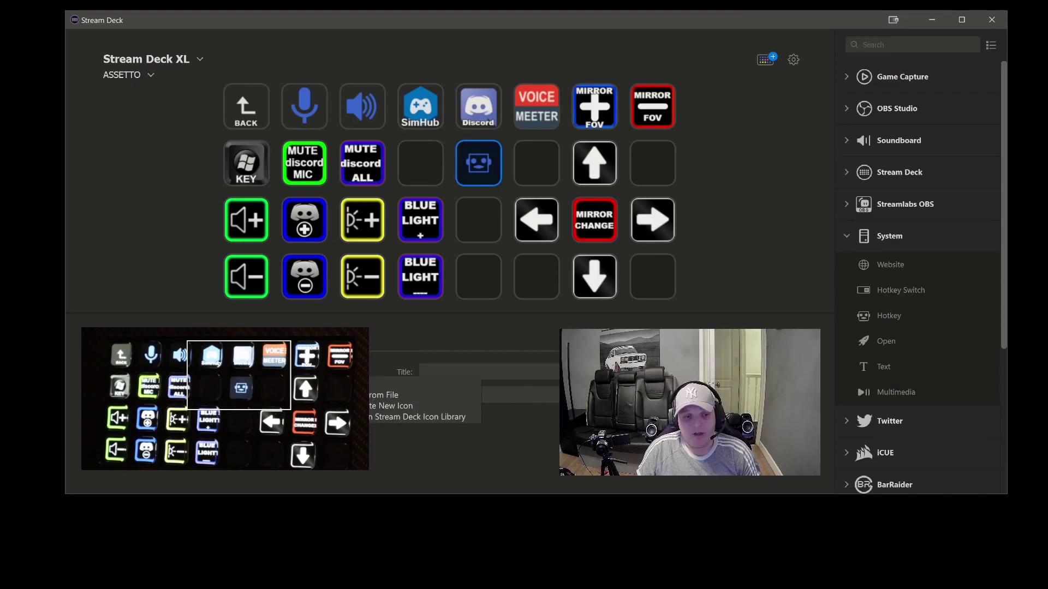
- Set the new hotkey's icon to the CAM_COCKPIT image file from the ButtonDeck by Samoss13 folder
click(374, 397)
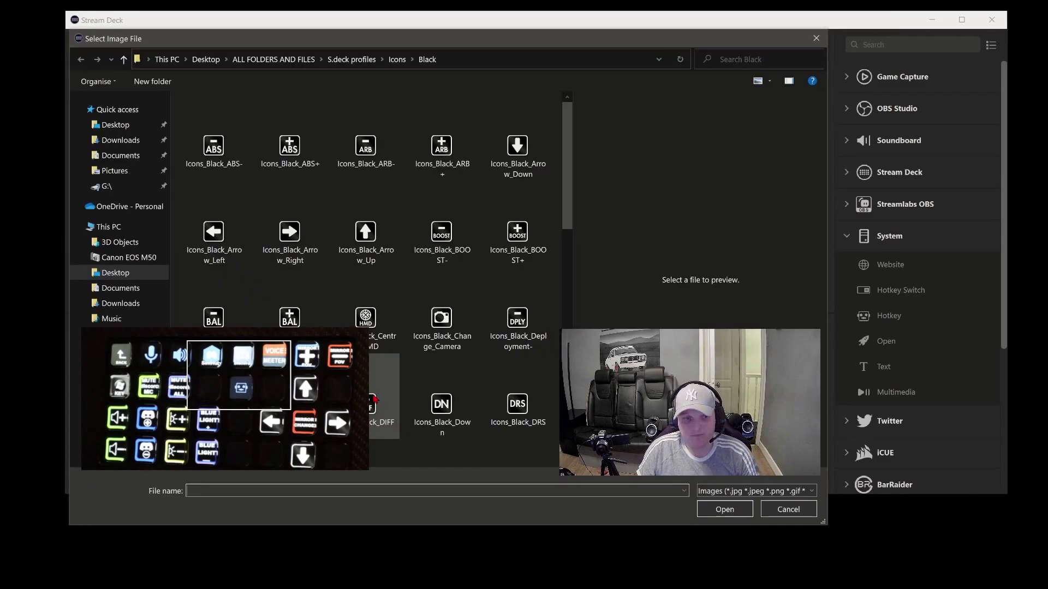
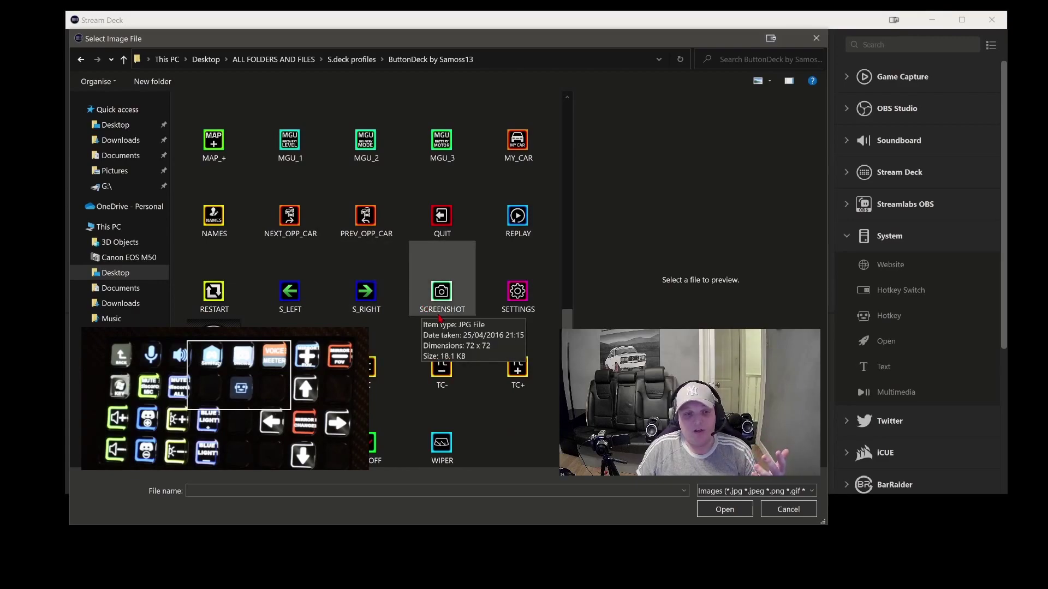
scroll(288, 314, up, 10)
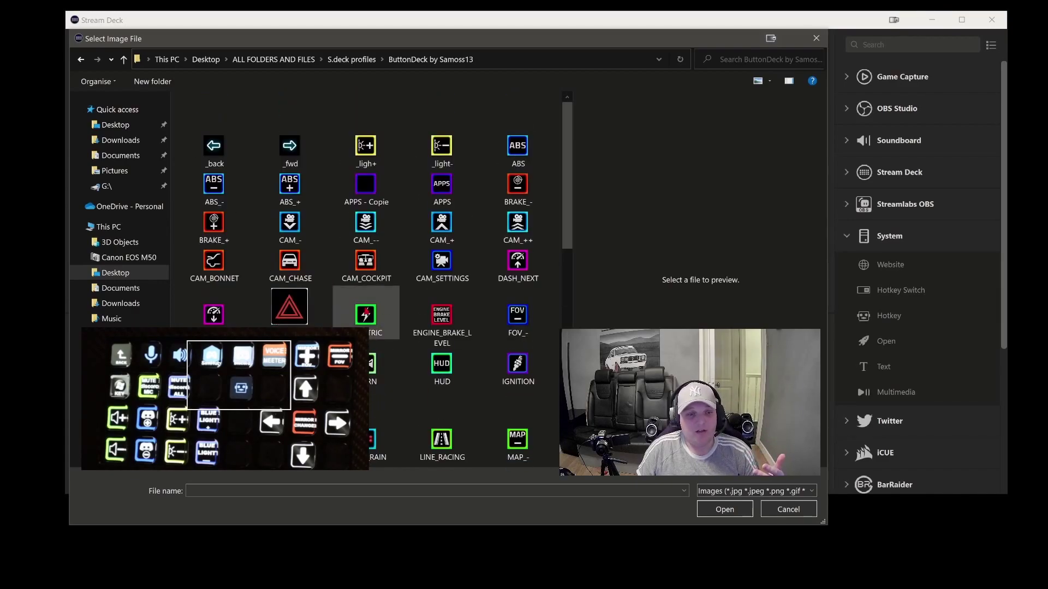
double_click(376, 262)
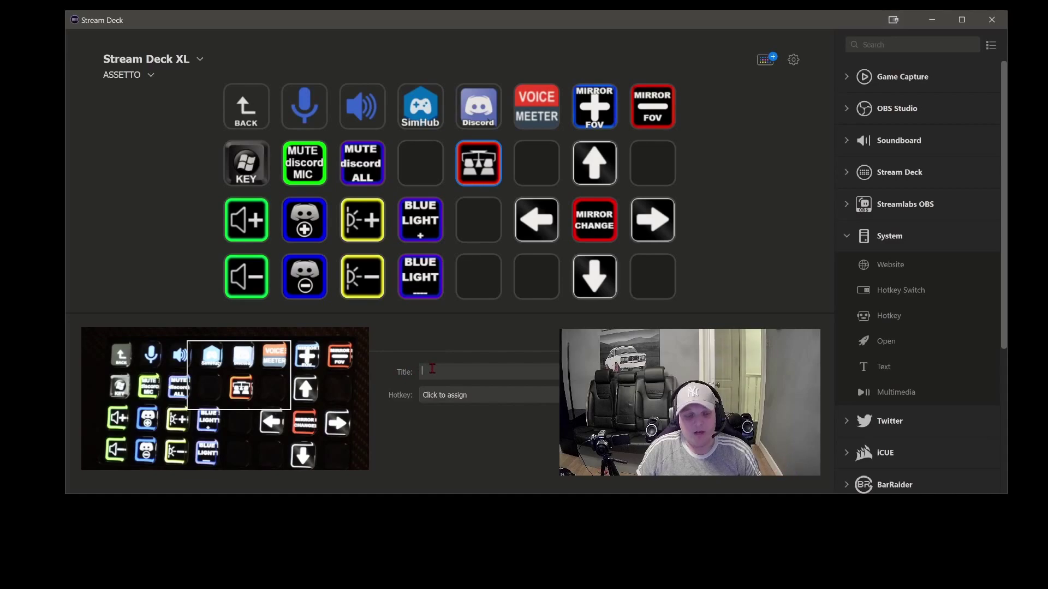
- Title the new cockpit camera key "CAM" in capital letters
click(433, 371)
text(cam)
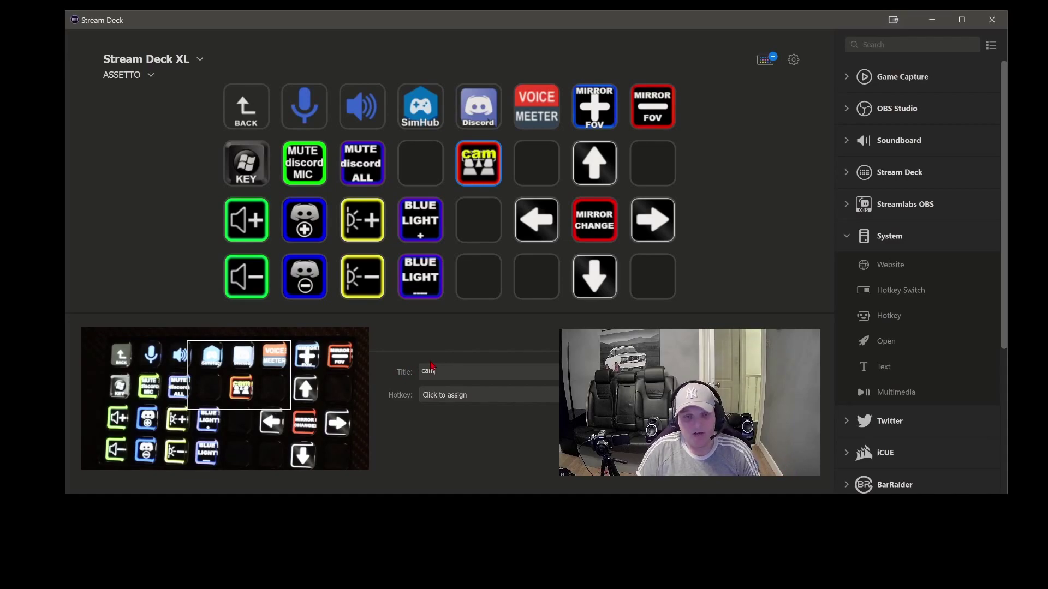
key(BackSpace)
key(BackSpace)
key(BackSpace)
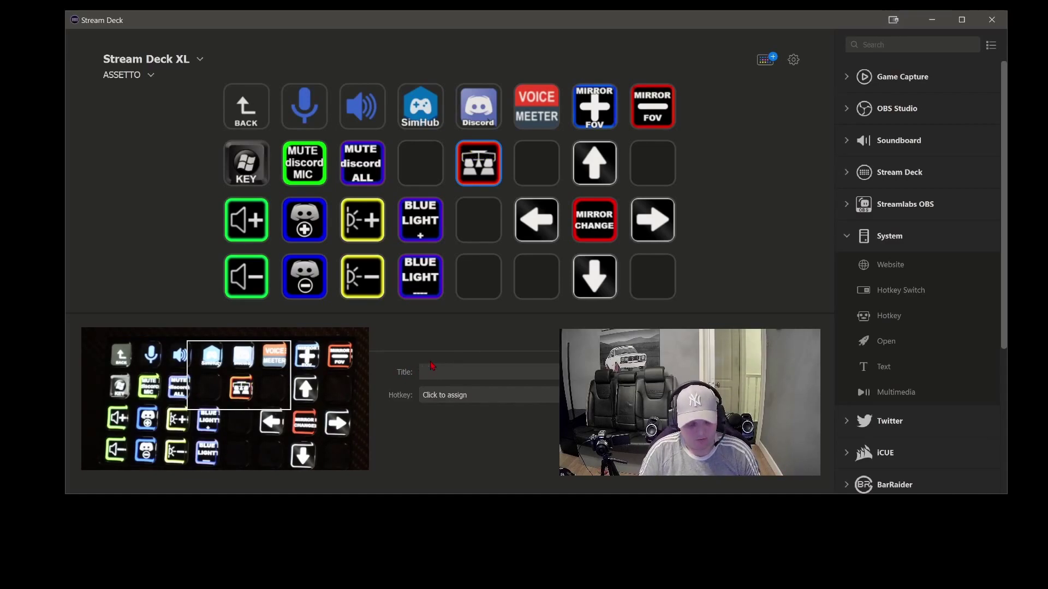
text(CAM)
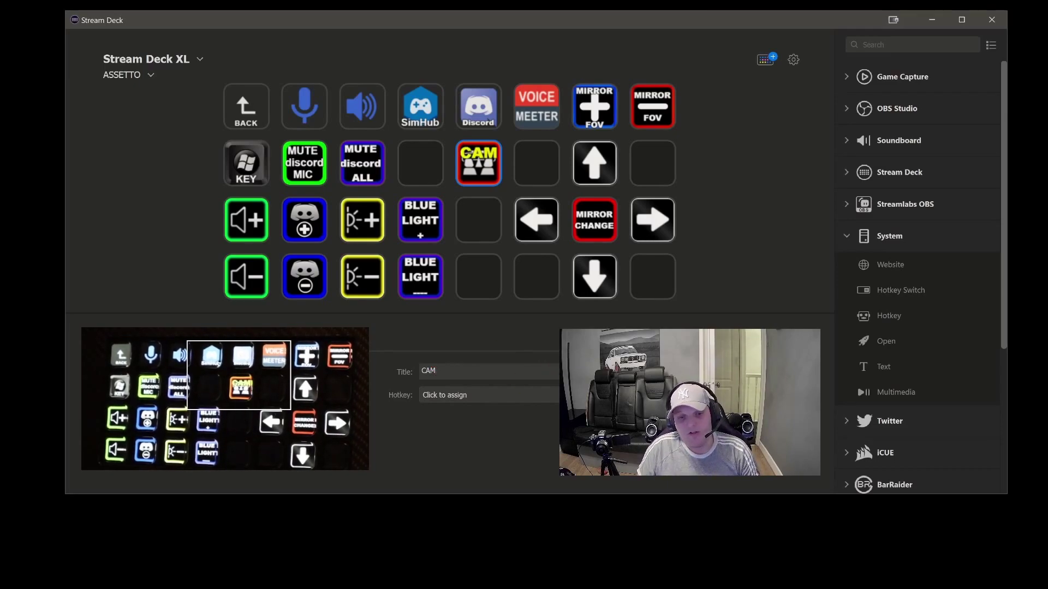
- Set the font size of the CAM key's title to 15 pt
click(664, 371)
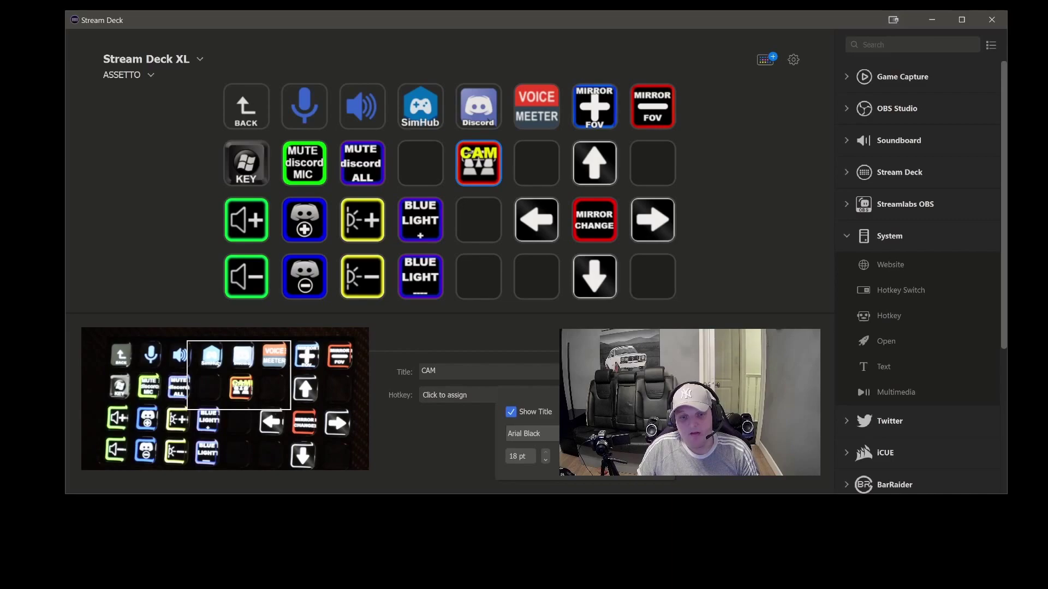
click(546, 460)
click(545, 461)
click(546, 460)
click(545, 461)
click(545, 460)
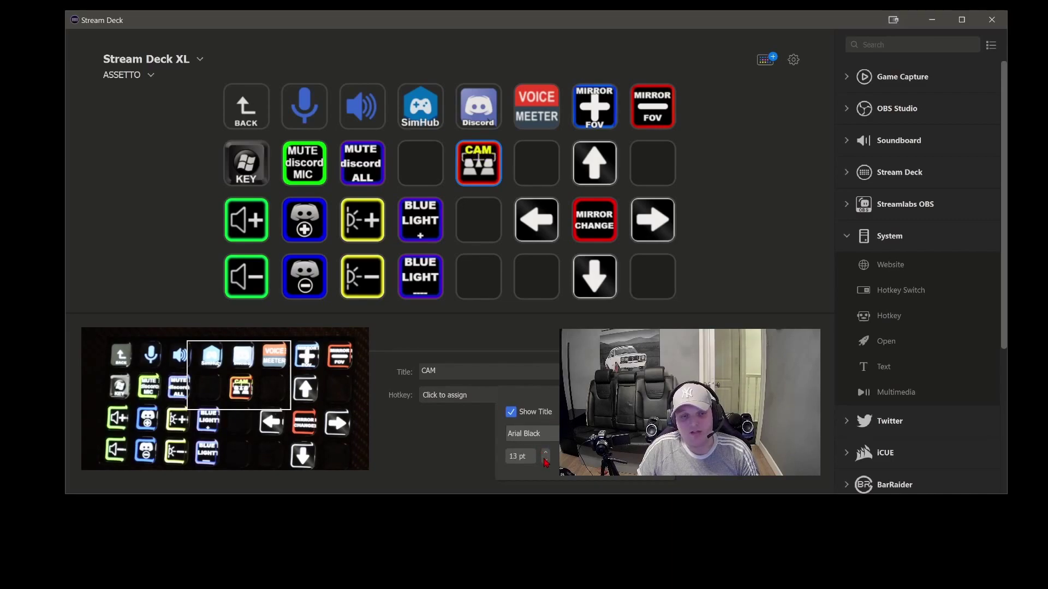
click(546, 453)
click(546, 453)
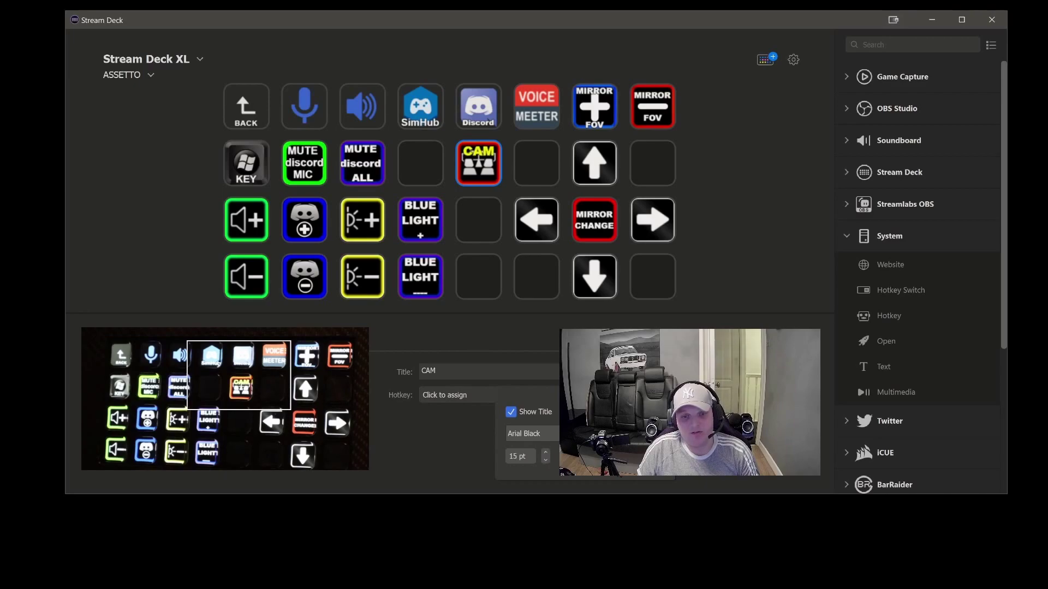
- Set the CAM key's title colour to red (#ff0000)
click(571, 456)
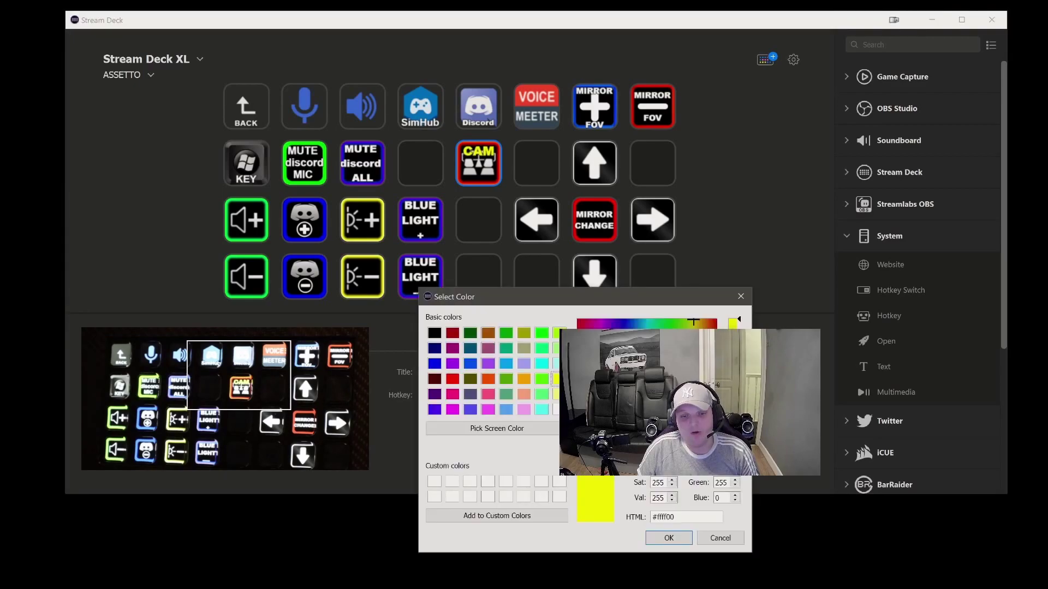
click(452, 378)
click(669, 538)
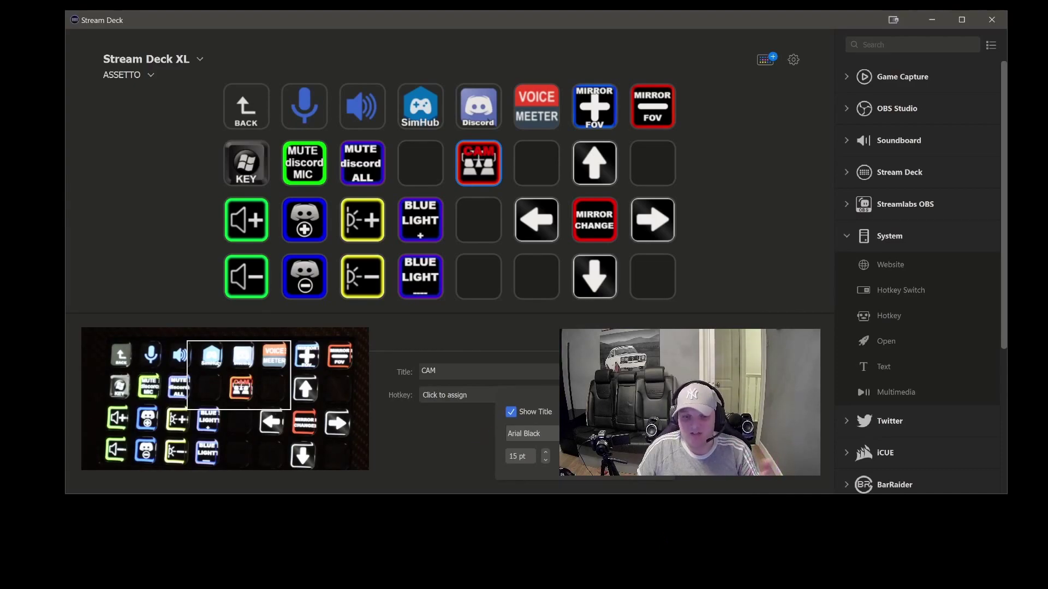
- Set the CAM key's title colour to white and assign Z as its hotkey
click(570, 456)
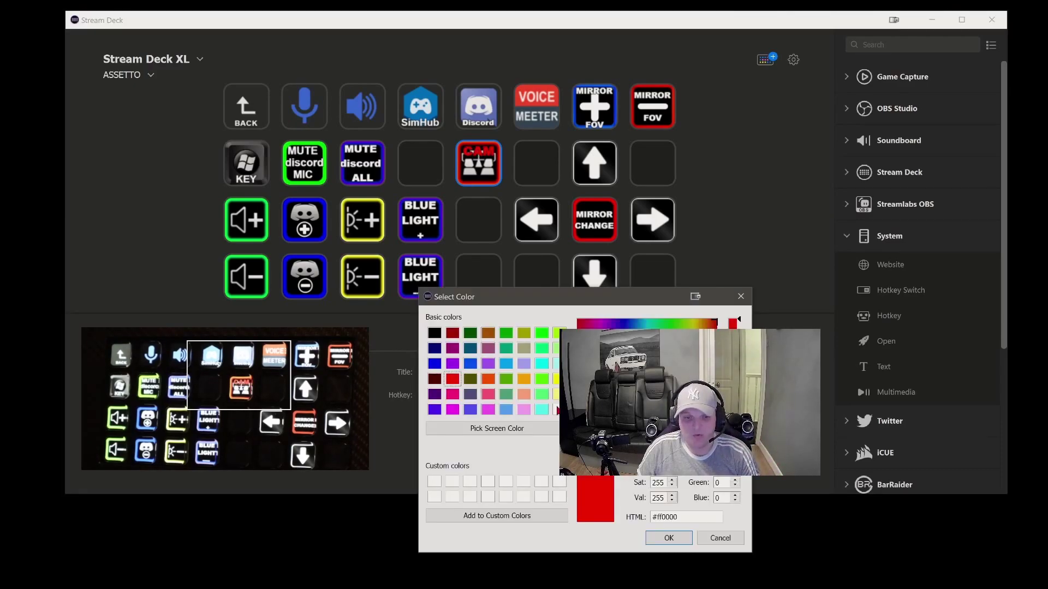
click(679, 539)
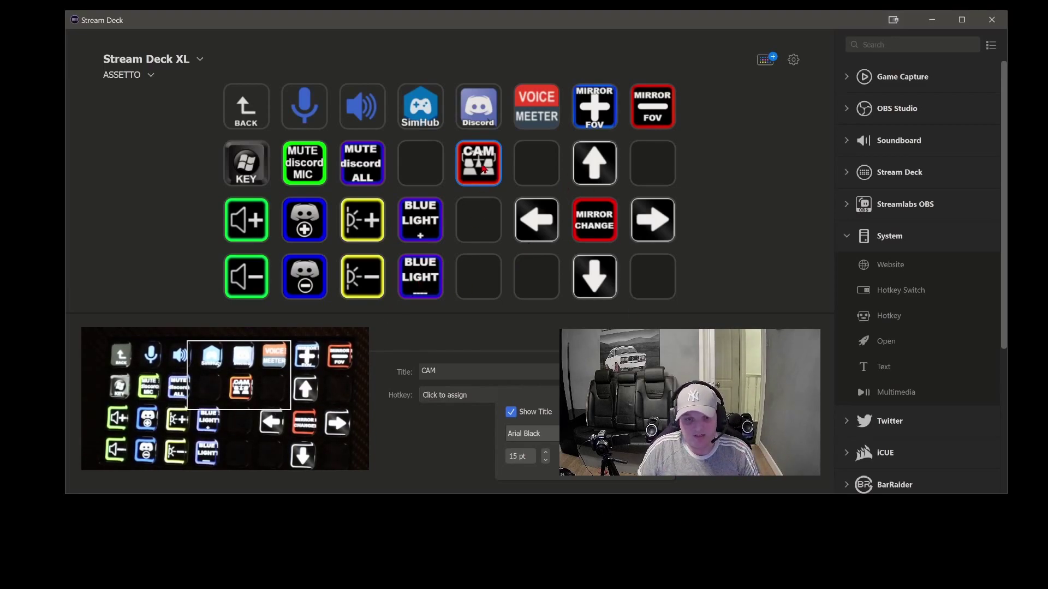
click(449, 396)
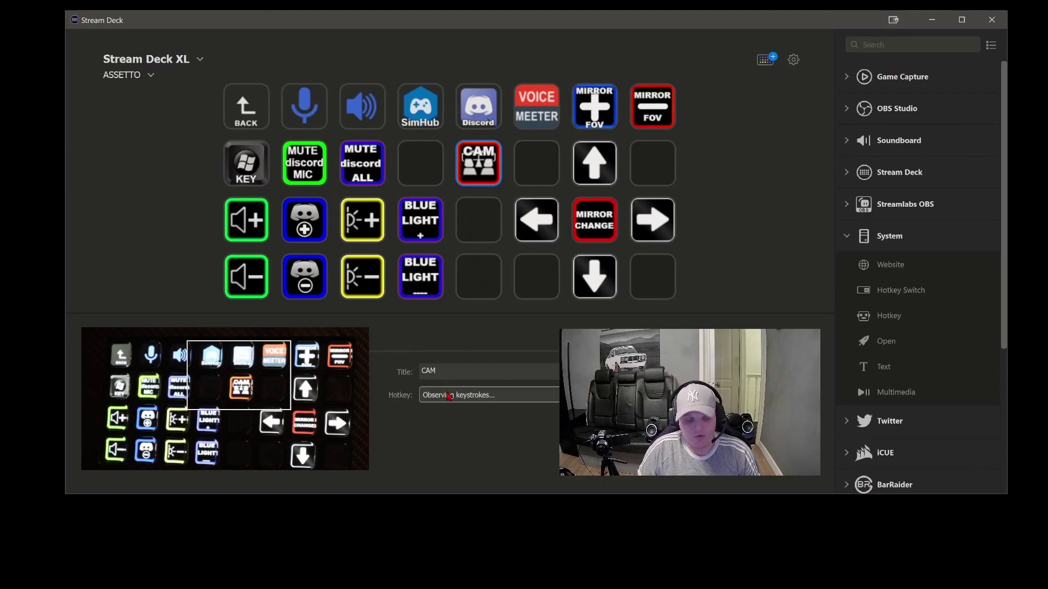
key(z)
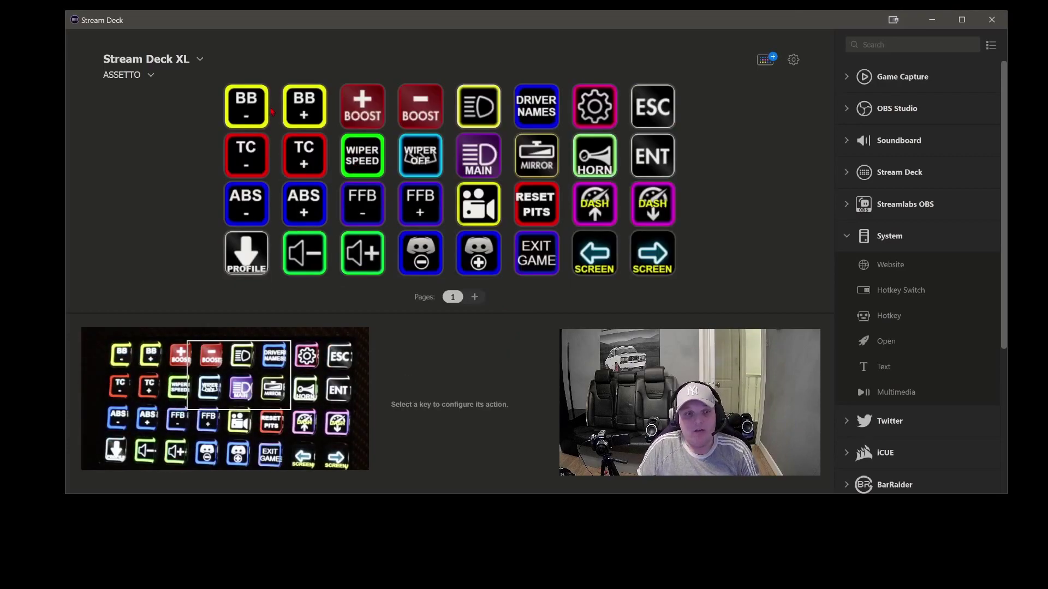
- Inspect the hotkeys assigned to the BB keys on the ASSETTO profile's main page
click(304, 106)
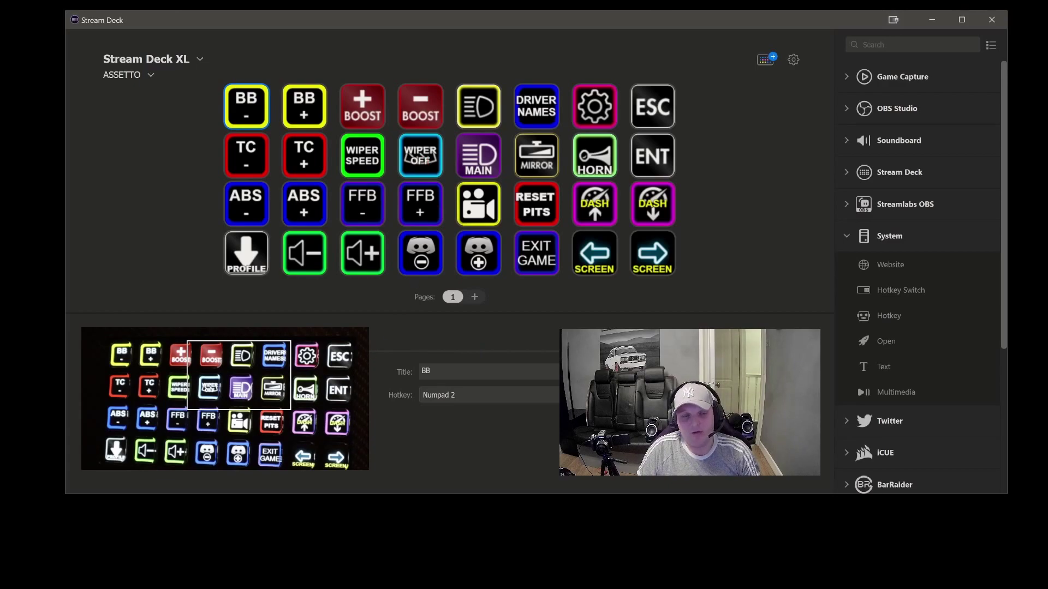
- Record L as Hotkey 1 of the headlight key's Hotkey Switch and toggle the switch
click(475, 112)
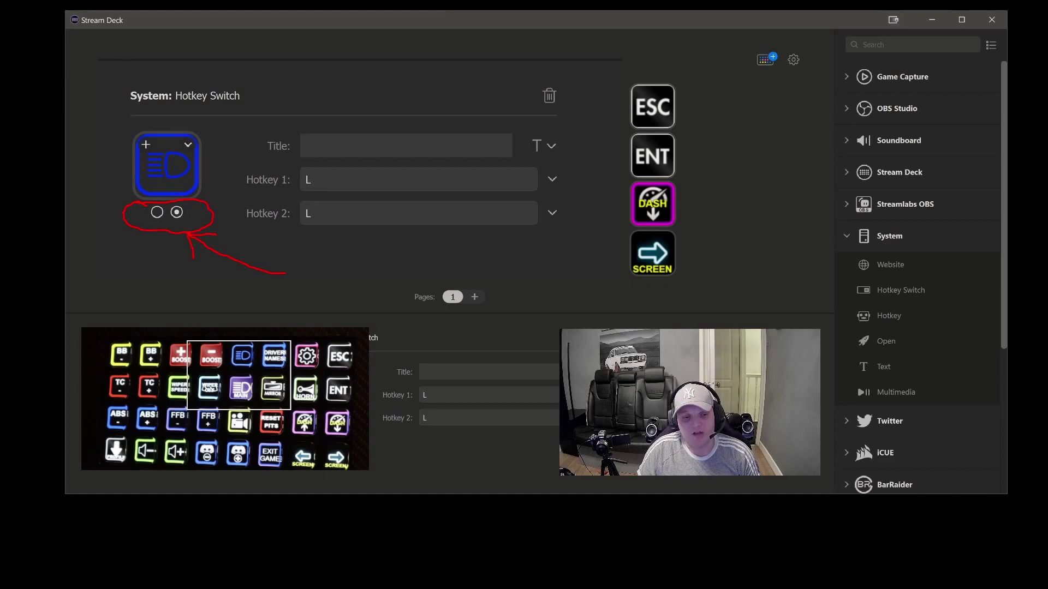
click(451, 398)
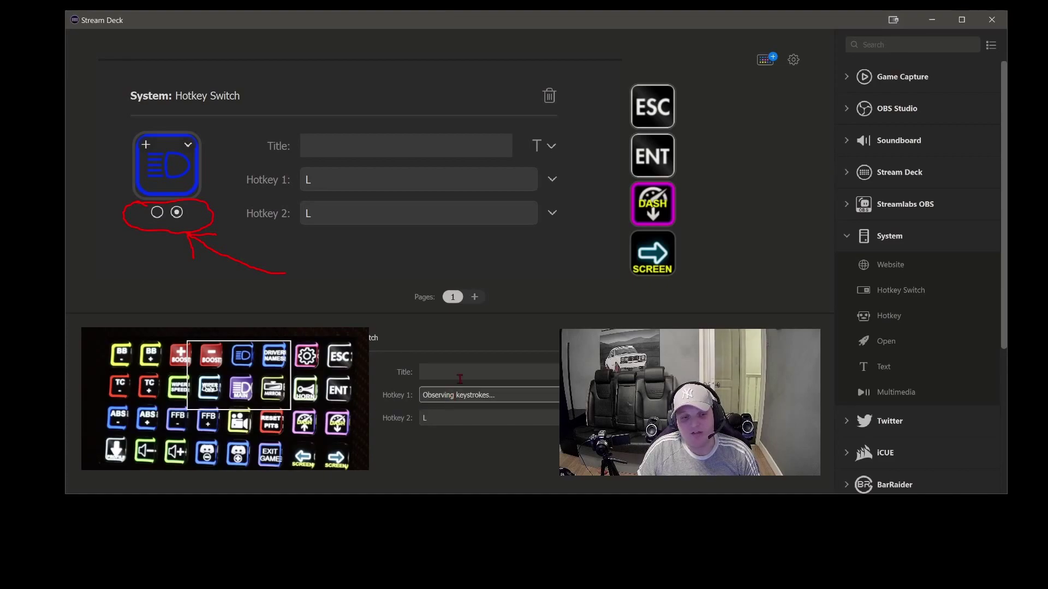
key(l)
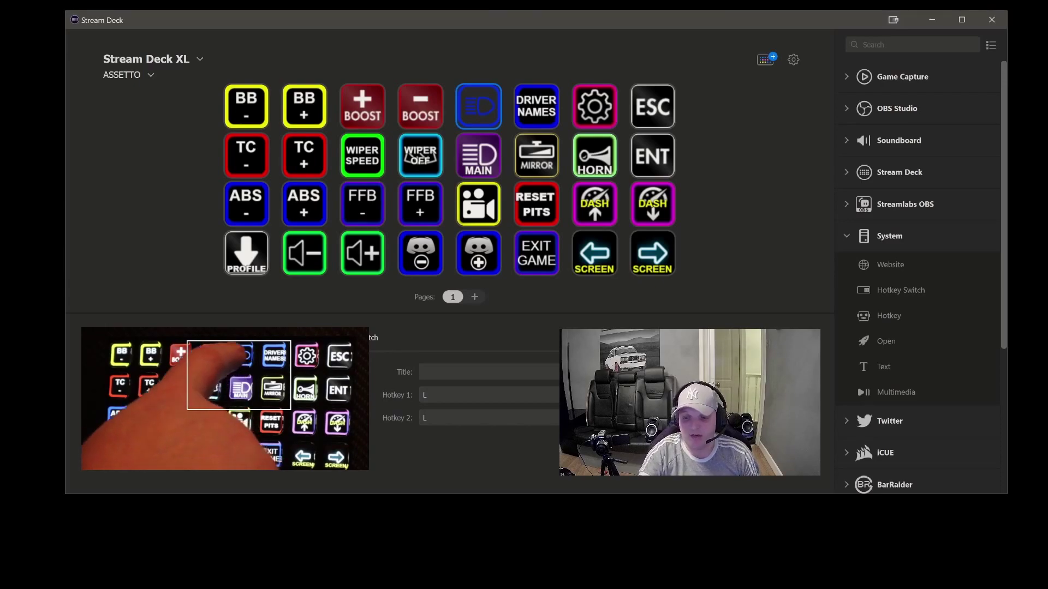
key(l)
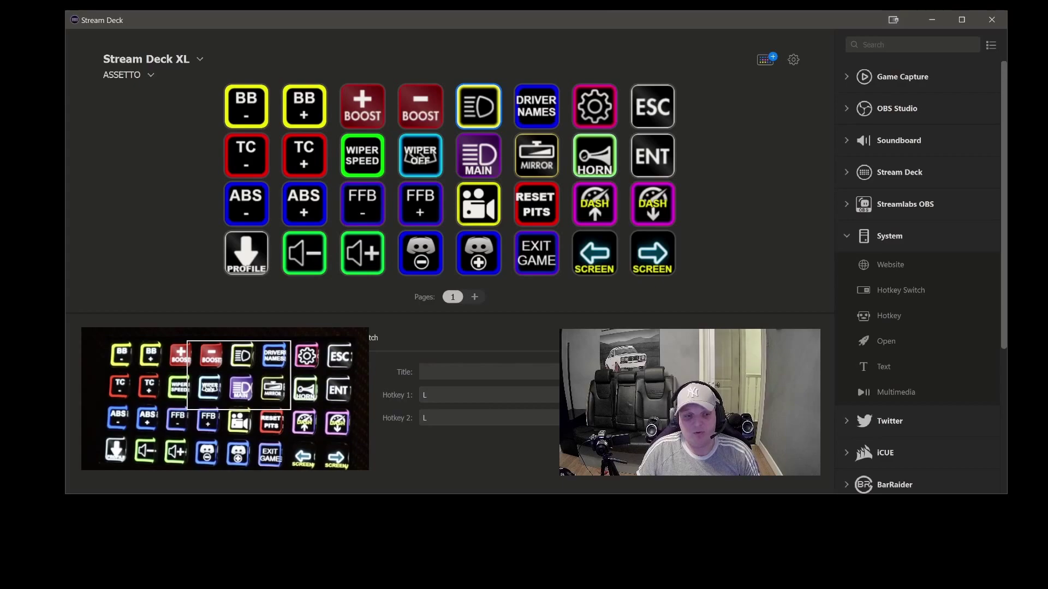
- View the icon choices for the headlight key, leaving its icon as it is
click(328, 388)
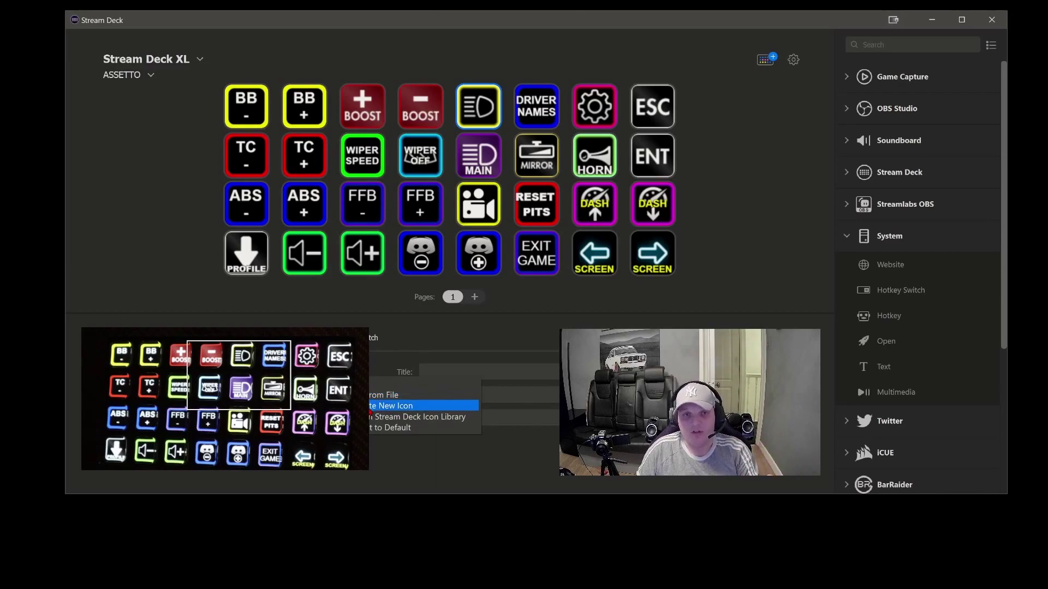
key(Escape)
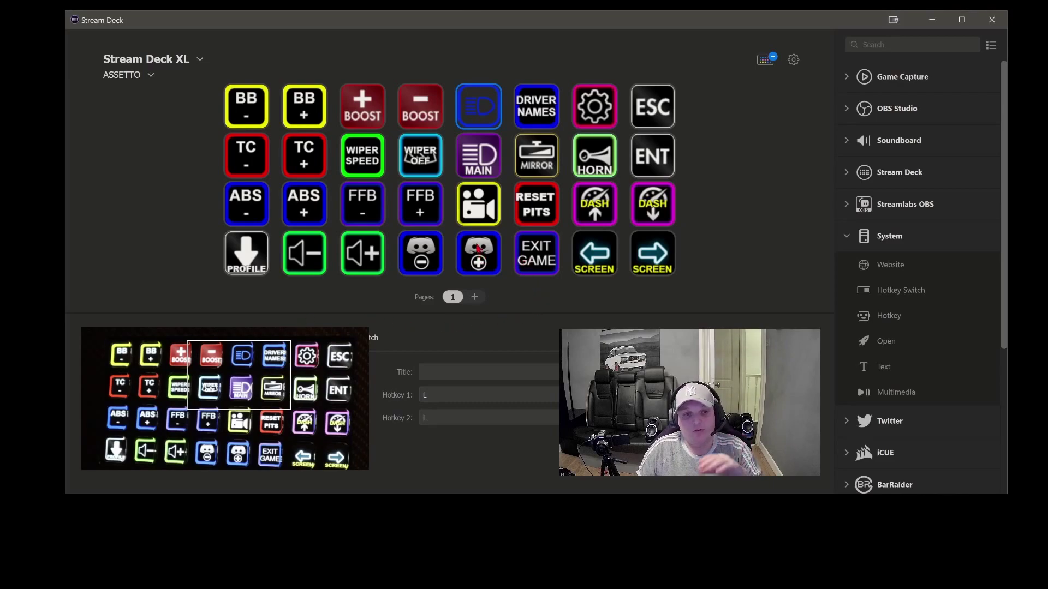
- Examine the Discord volume-up key's VoiceMeeter command and the available VoiceMeeter [BarRaider] actions
click(476, 218)
click(471, 252)
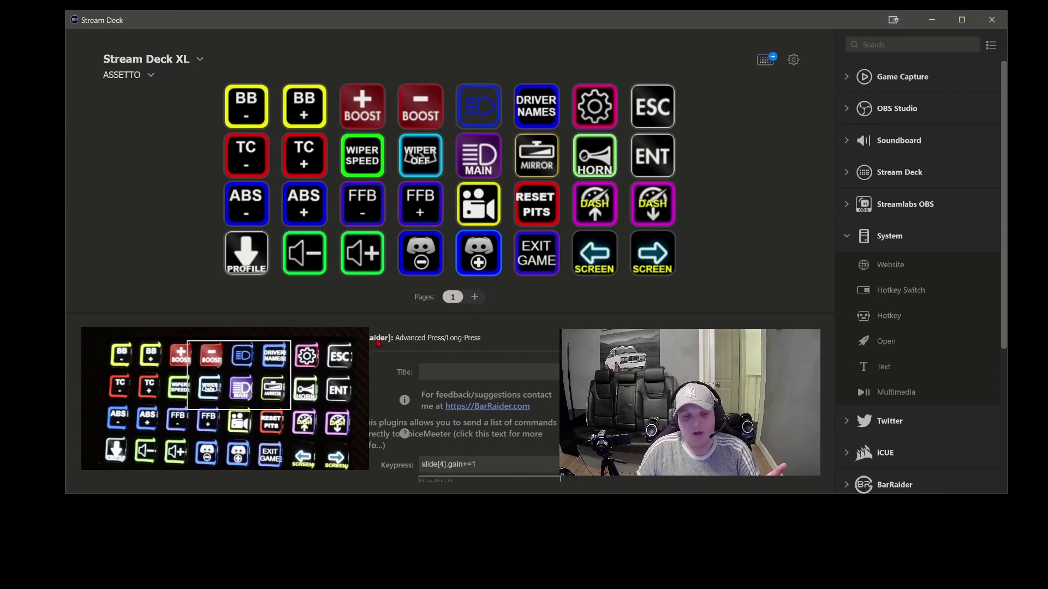
scroll(895, 415, down, 4)
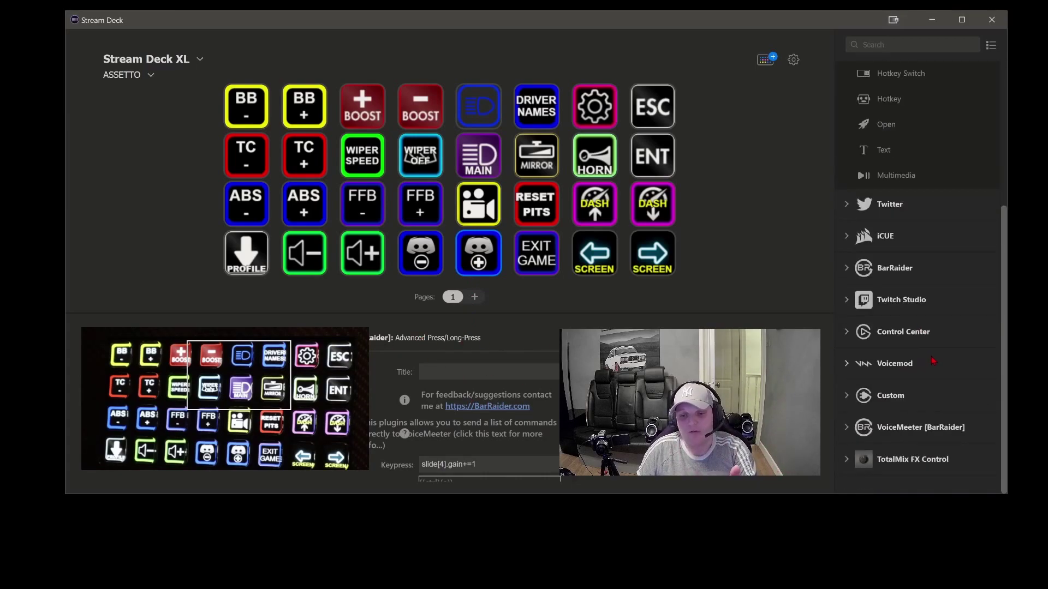
click(901, 428)
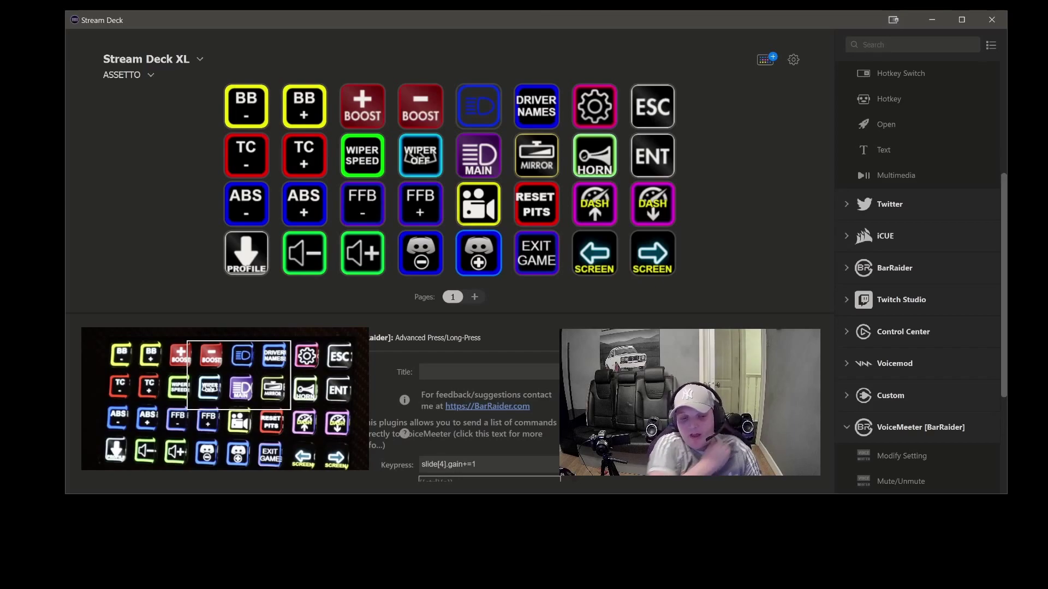
scroll(488, 442, up, 2)
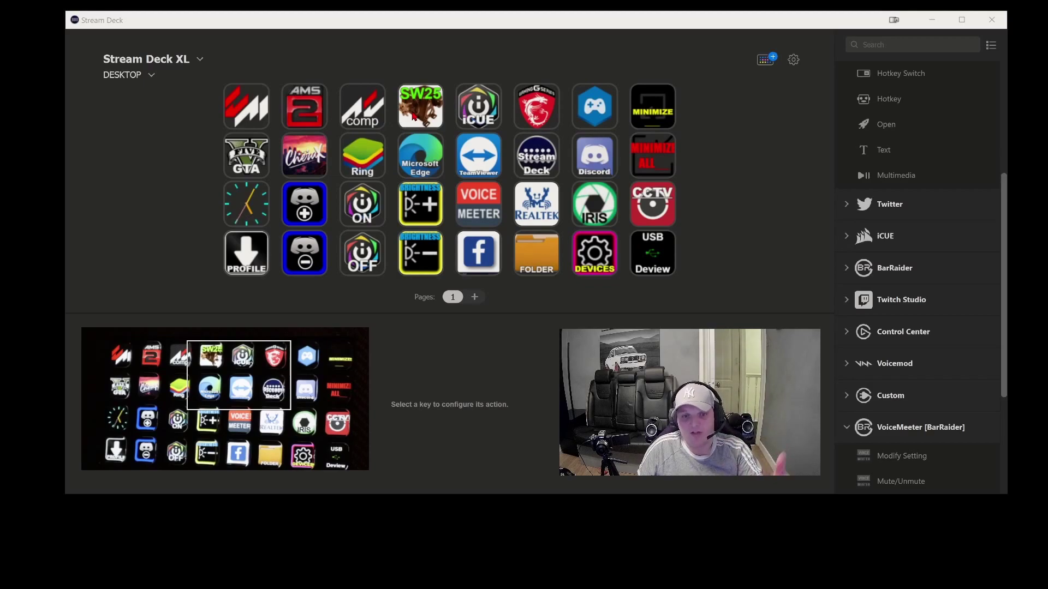
- Open the FOLDER key in the DESKTOP profile and inspect the actions inside the RESTART key's multi action
double_click(543, 261)
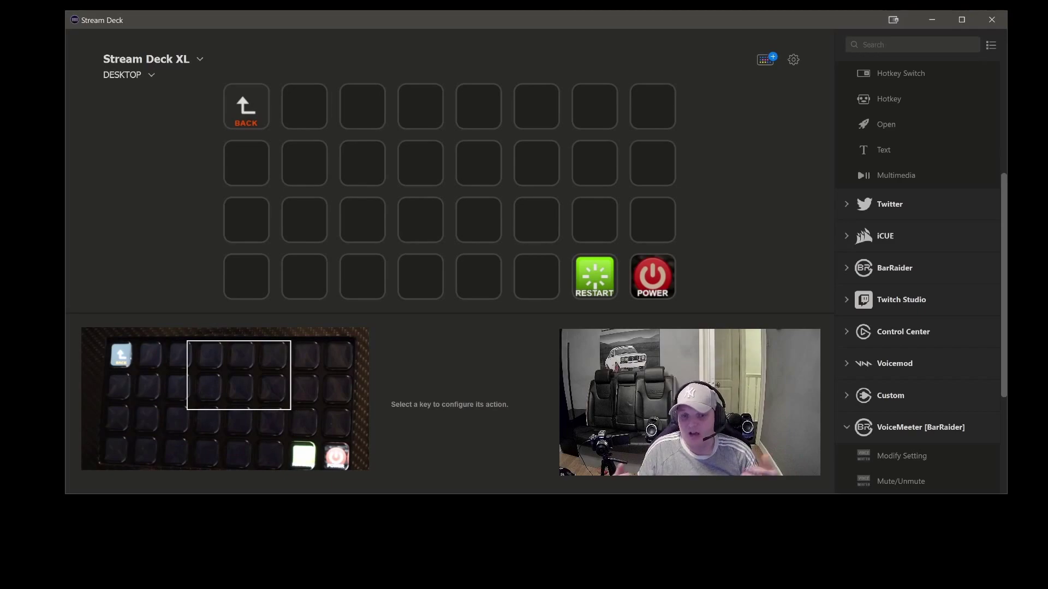
click(596, 281)
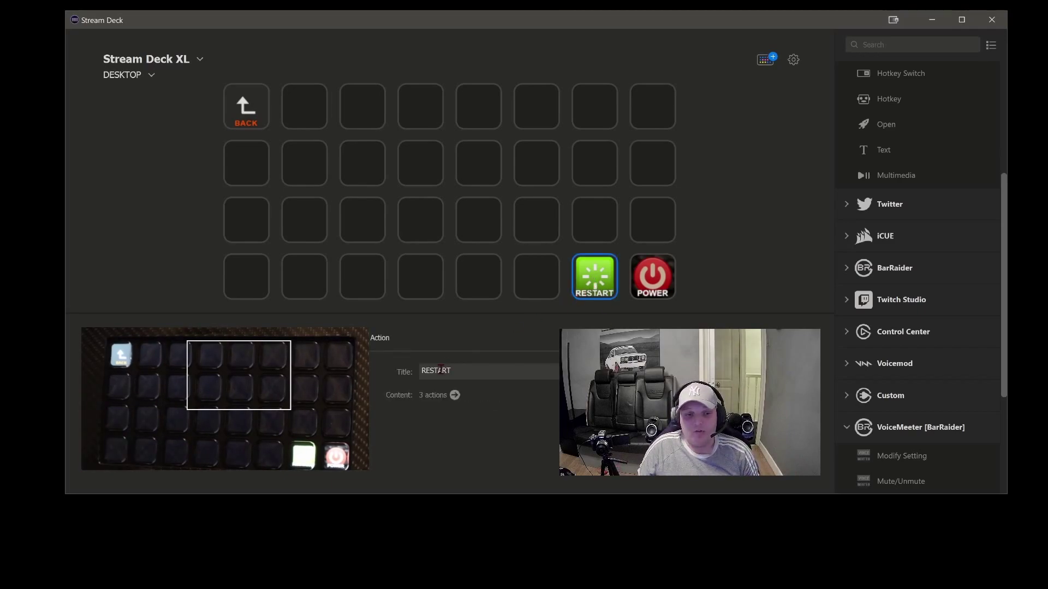
click(455, 396)
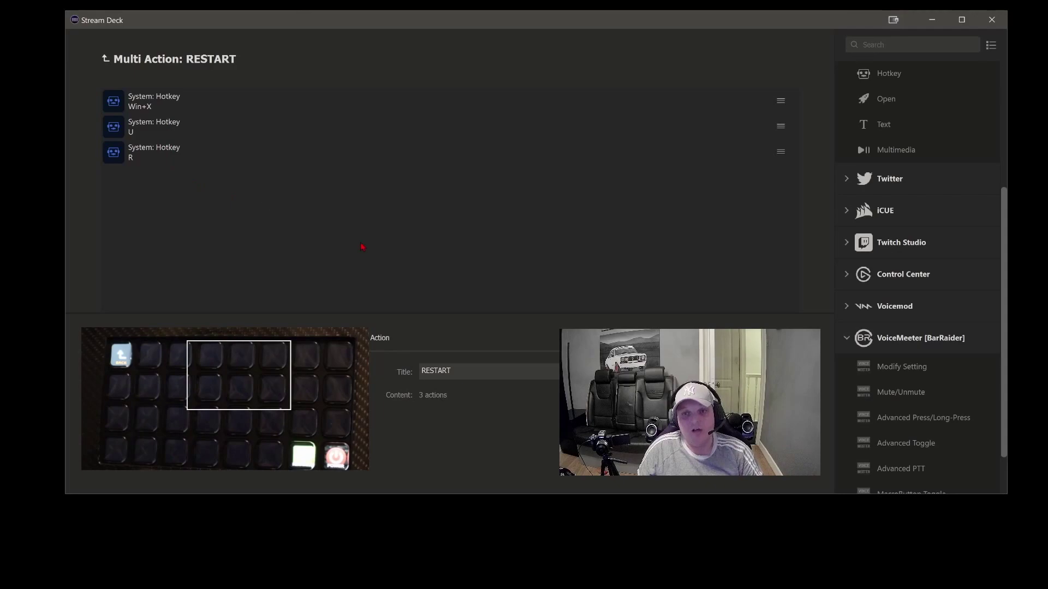
- Leave the RESTART multi action and its folder, and inspect the hotkeys of the ignition and START keys in the ams2 profile
click(106, 58)
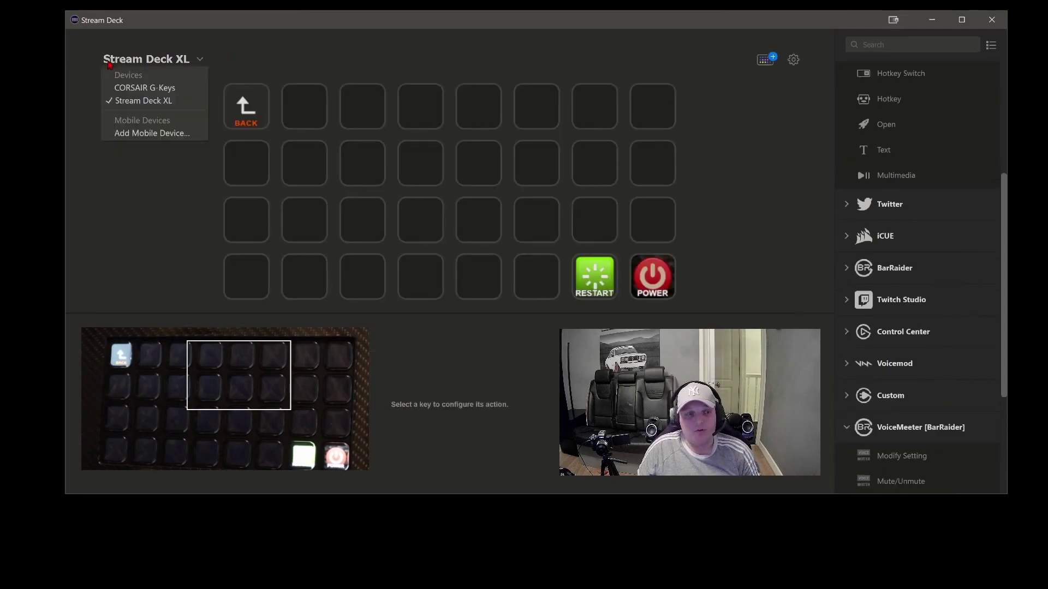
click(247, 107)
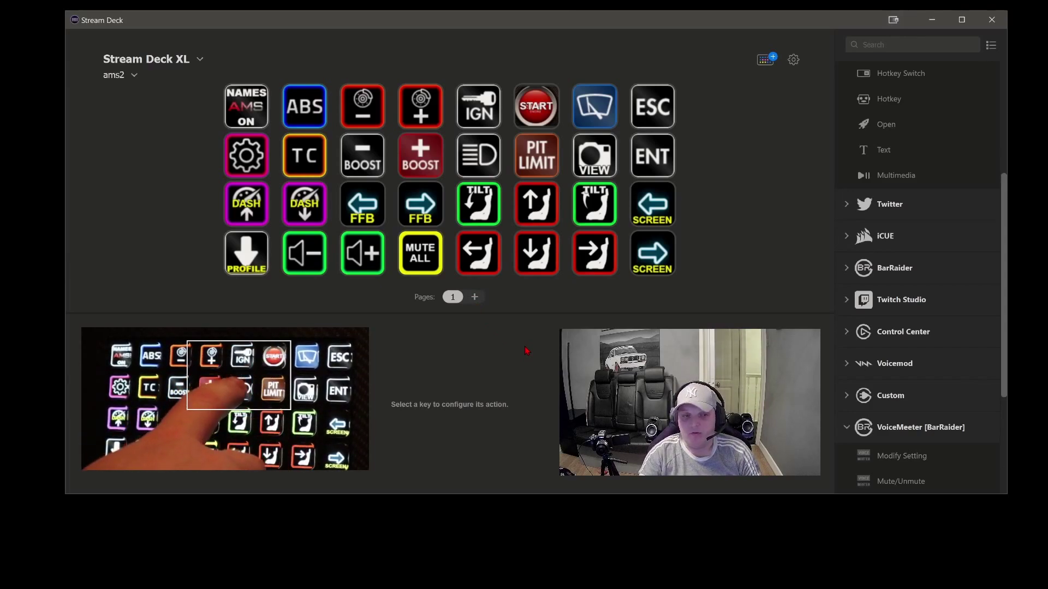
click(483, 111)
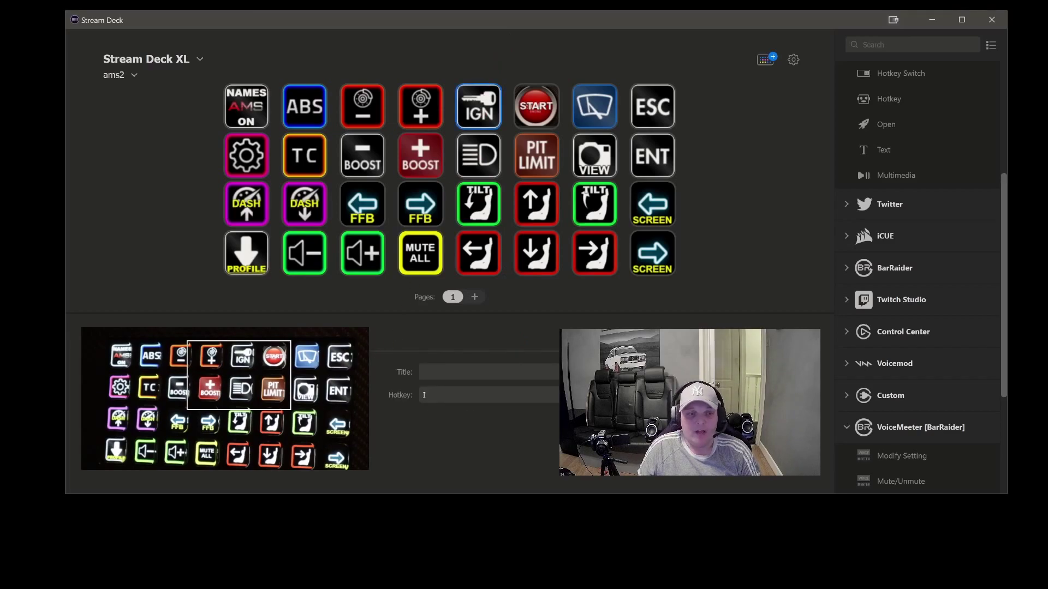
key(Right)
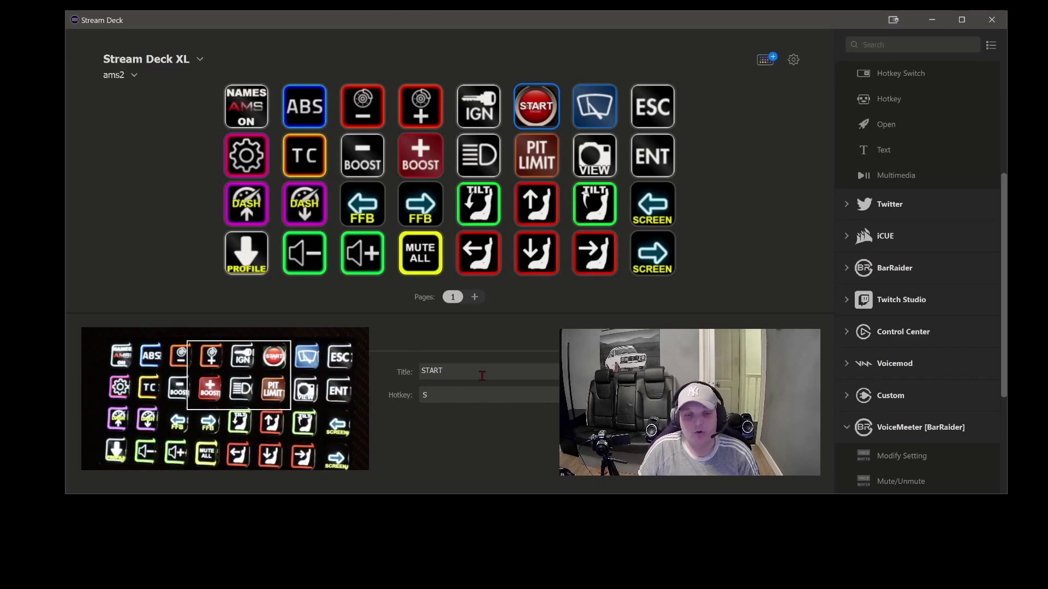
click(492, 344)
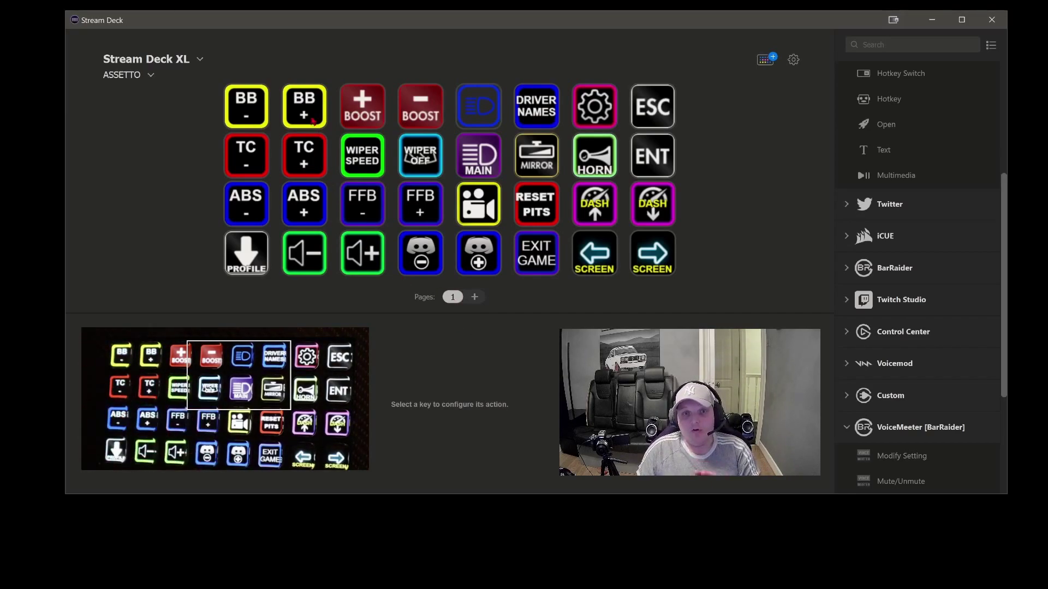
- Inspect which application the ASSETTO profile is linked to in the profile preferences, leaving the link as it is
click(152, 77)
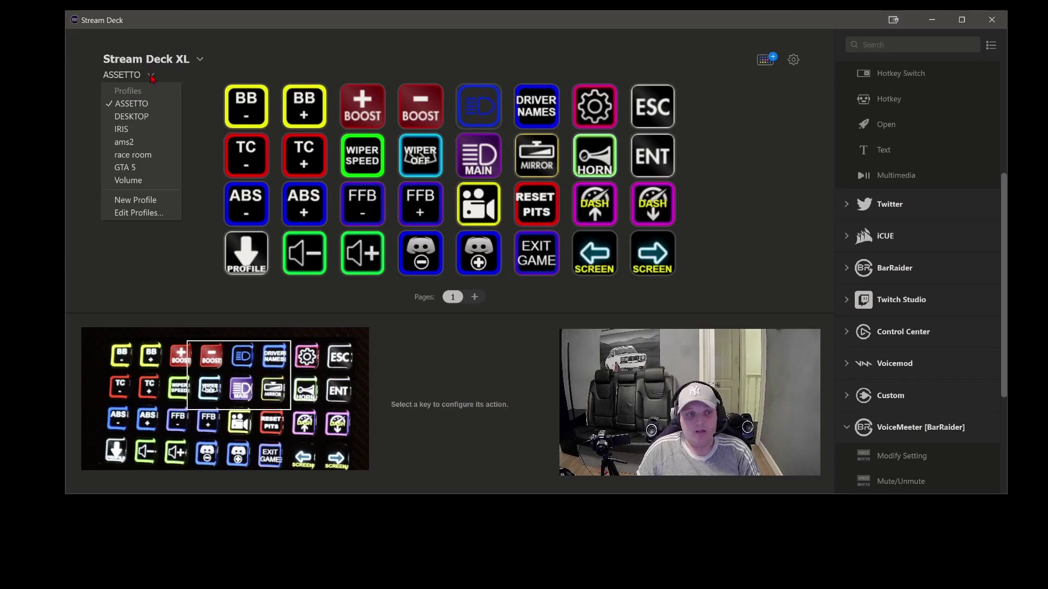
click(144, 214)
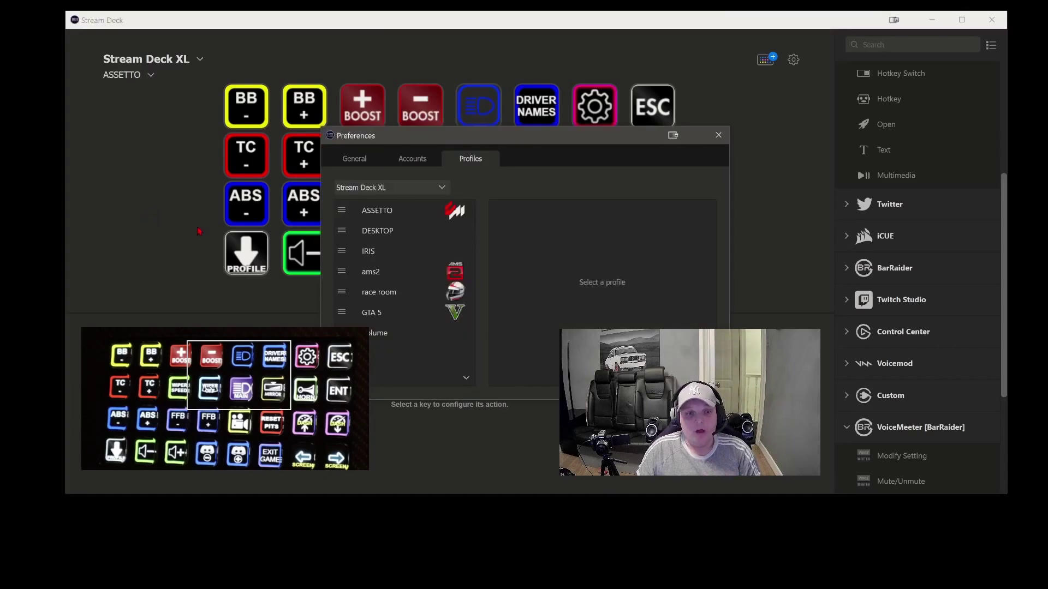
click(393, 214)
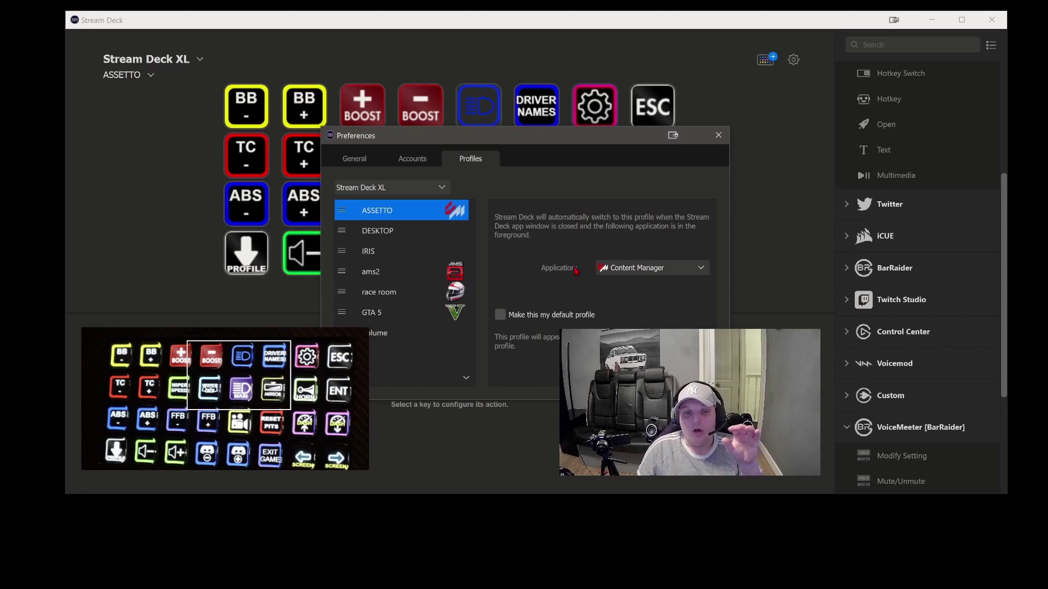
click(688, 273)
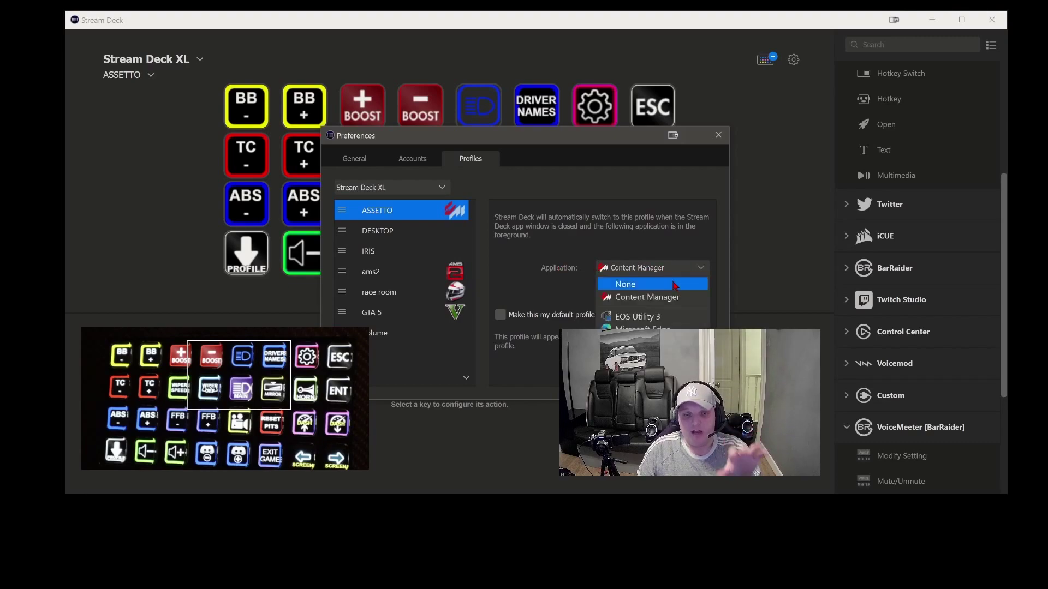
click(608, 280)
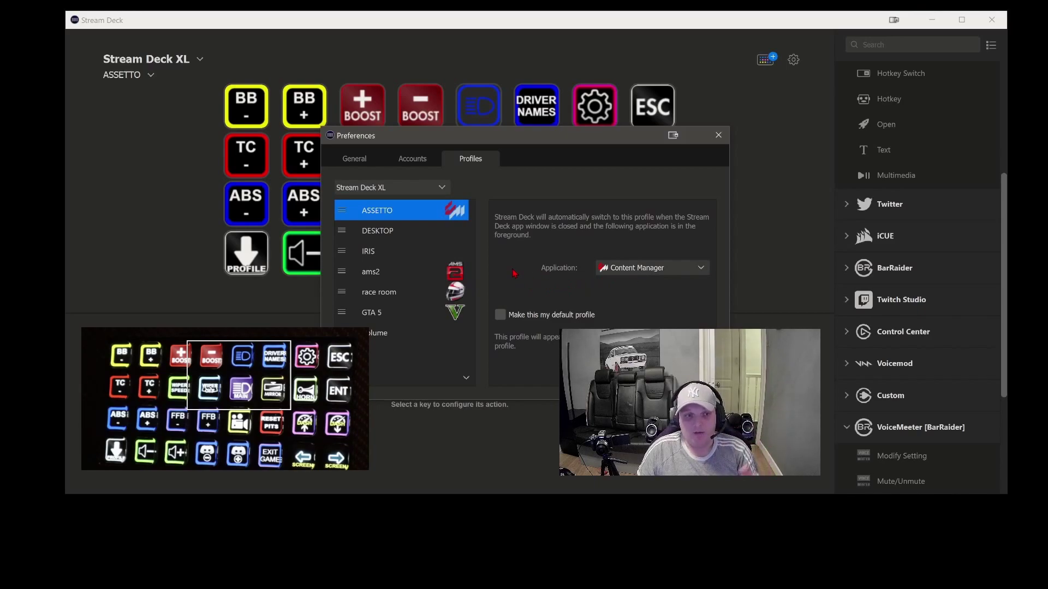
click(718, 135)
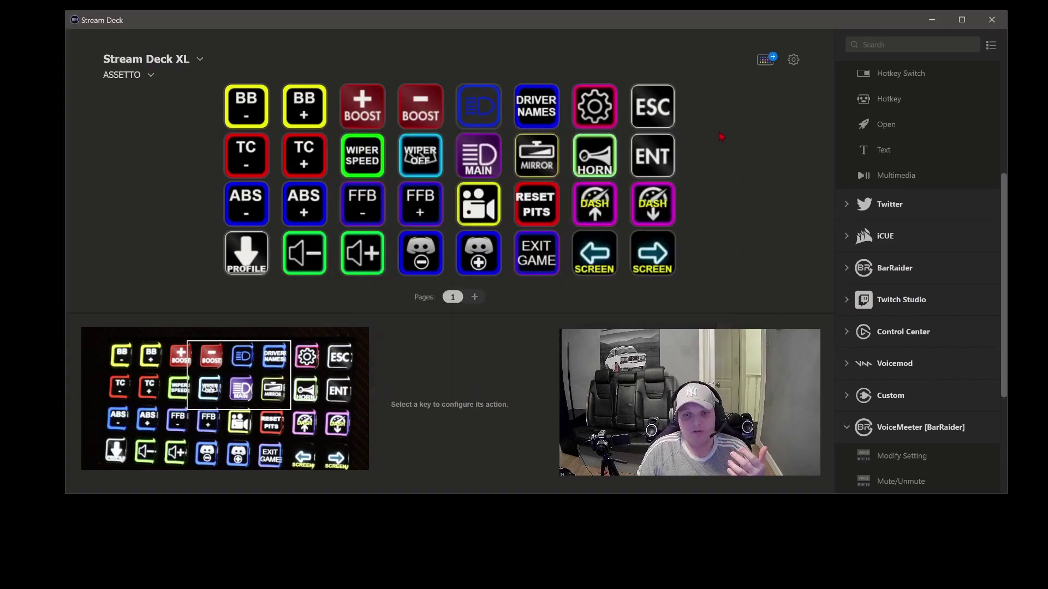
- Switch to the ams2 profile and inspect its linked application in the profile preferences
click(123, 81)
click(139, 143)
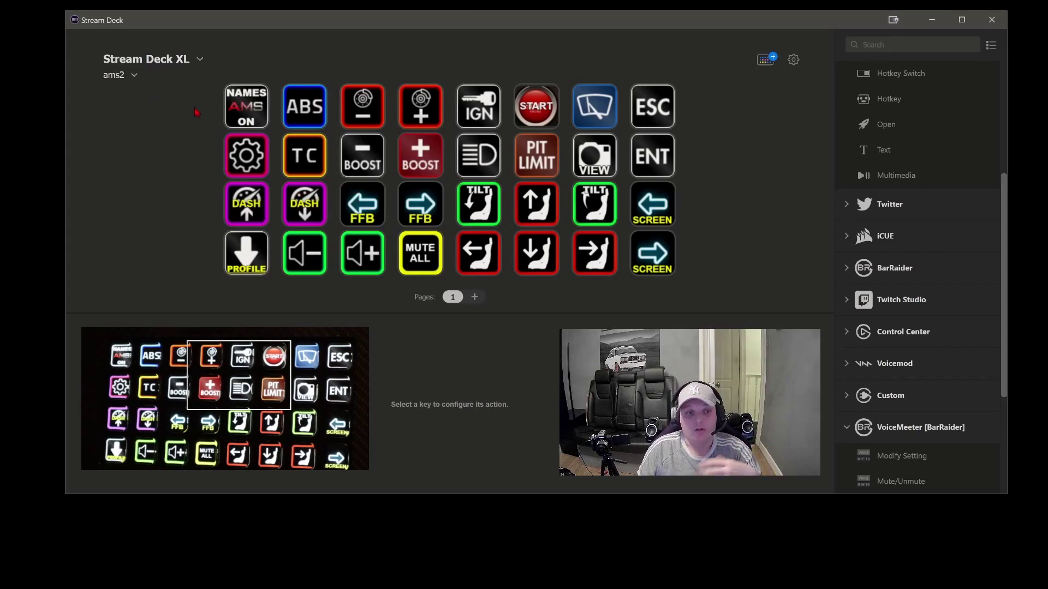
click(126, 79)
click(129, 213)
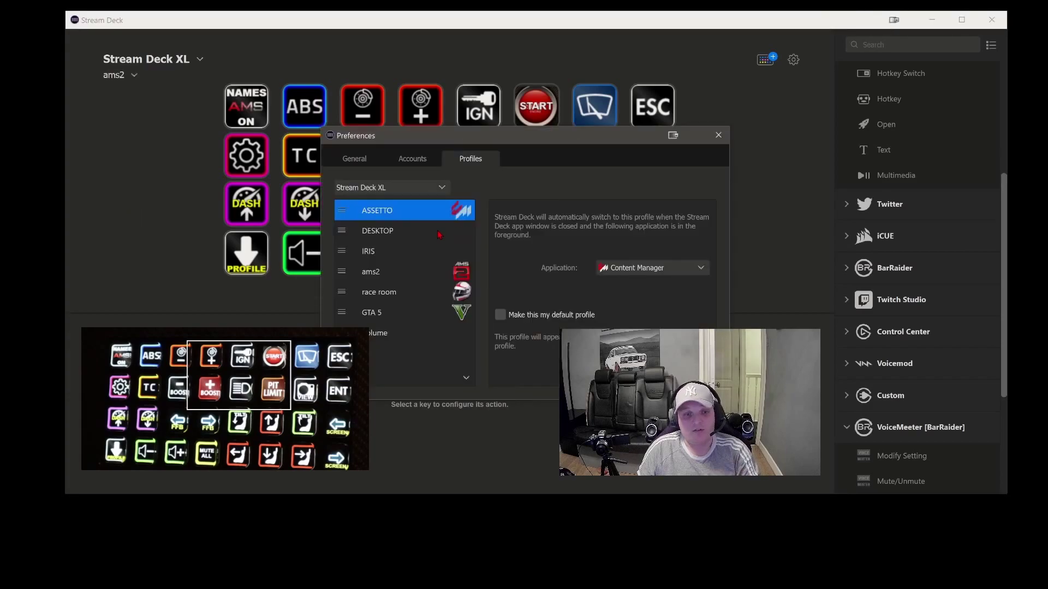
click(407, 271)
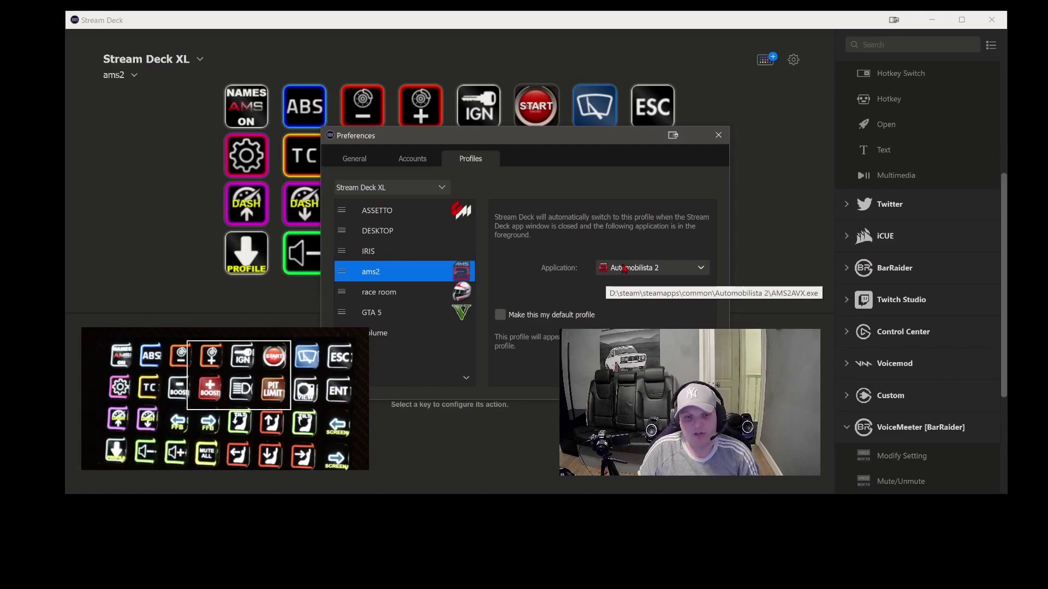
click(719, 140)
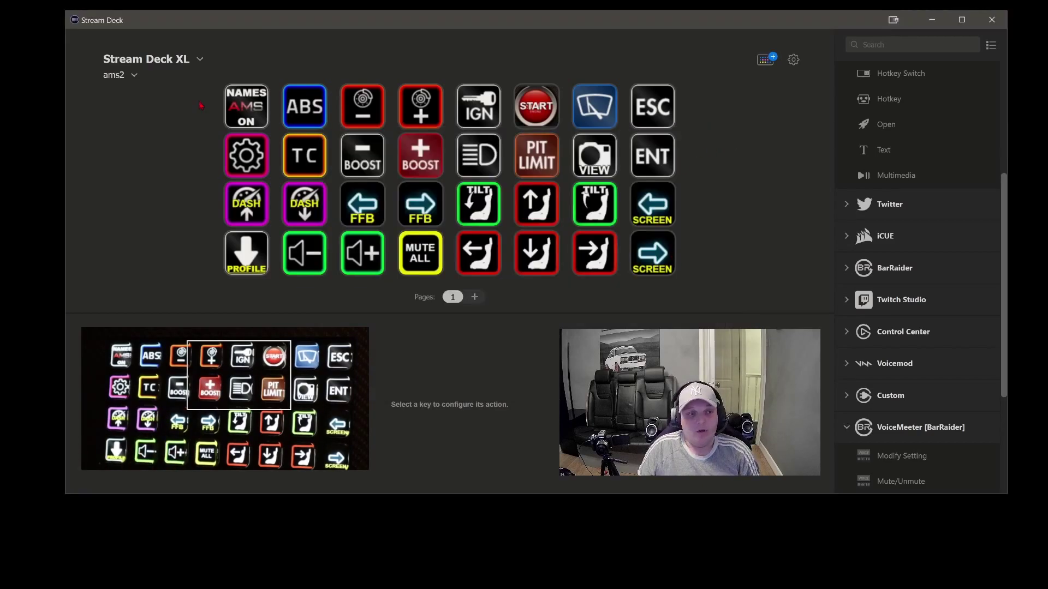
- In the DESKTOP profile, delete the USB Deview key and add the Screencast-O-Matic app to the emptied slot
click(116, 77)
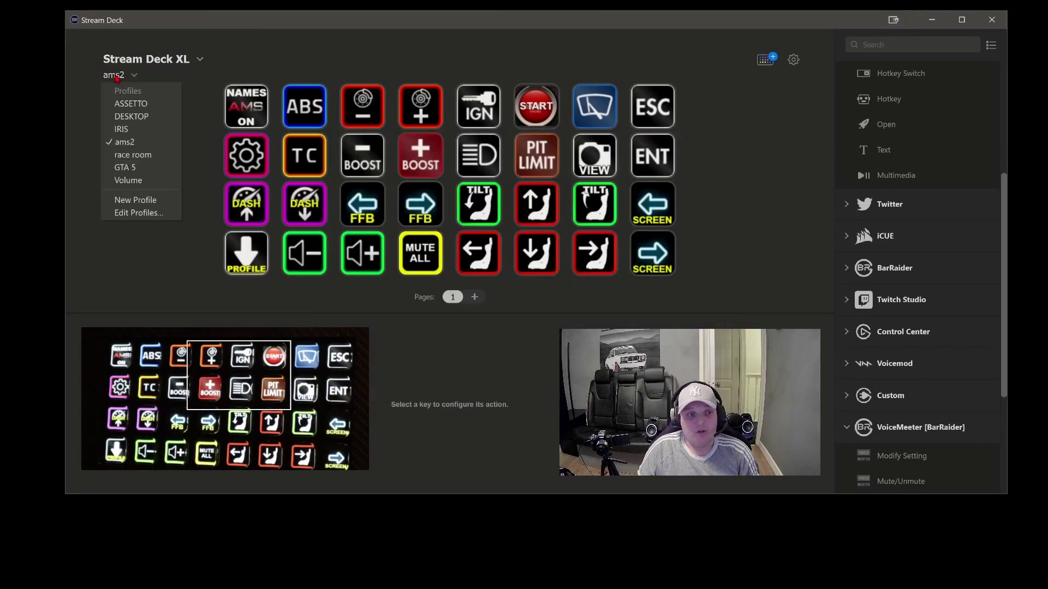
click(131, 116)
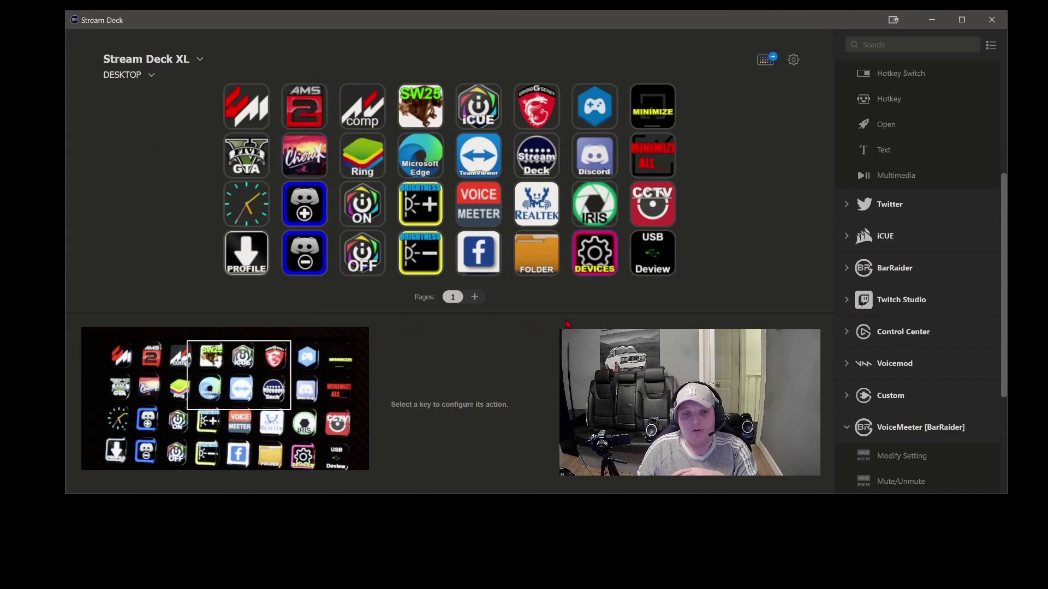
click(650, 263)
key(Delete)
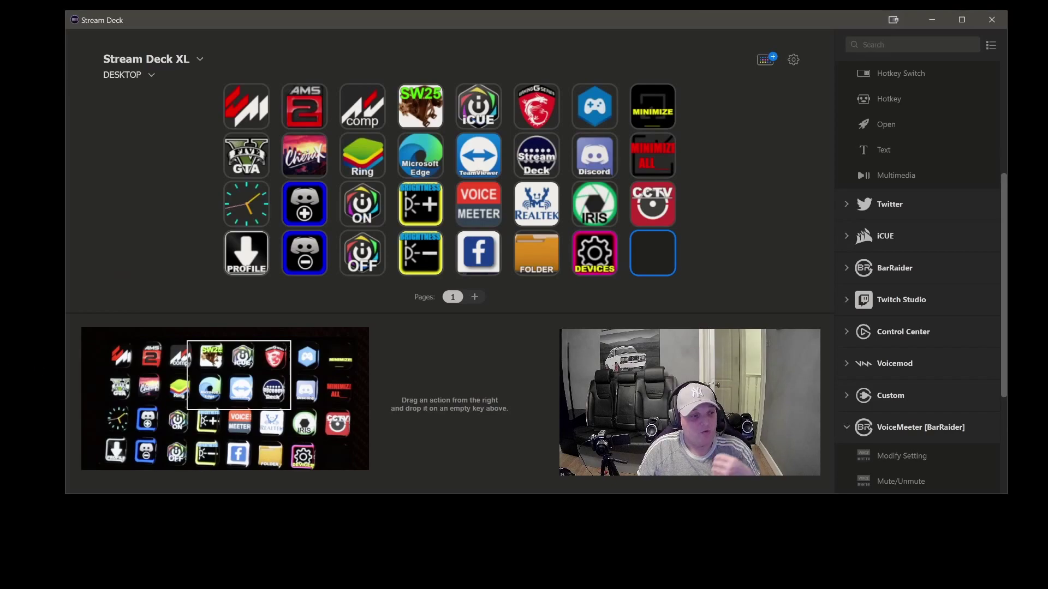
drag(196, 349, 663, 254)
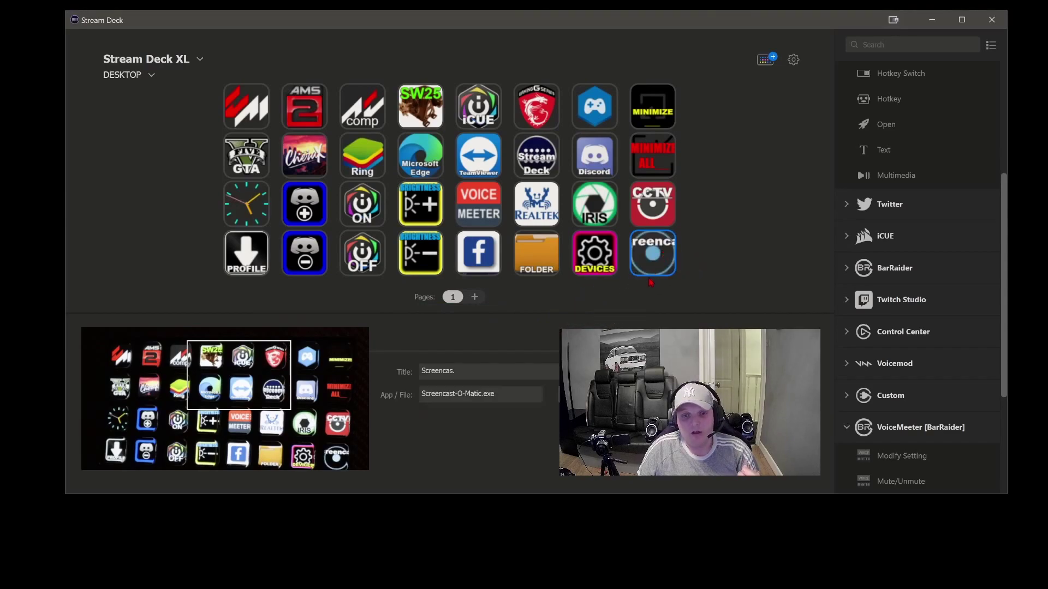
- Shorten the Screencast-O-Matic key's title to "Screen" and set the title's font size to 12 pt
click(475, 370)
key(BackSpace)
key(BackSpace)
key(BackSpace)
key(BackSpace)
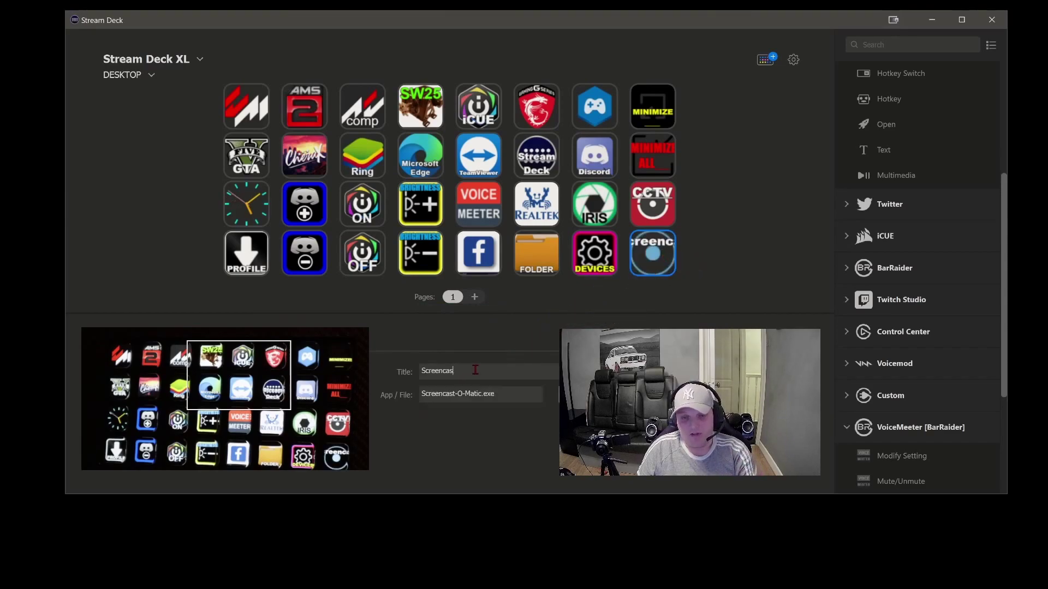
key(BackSpace)
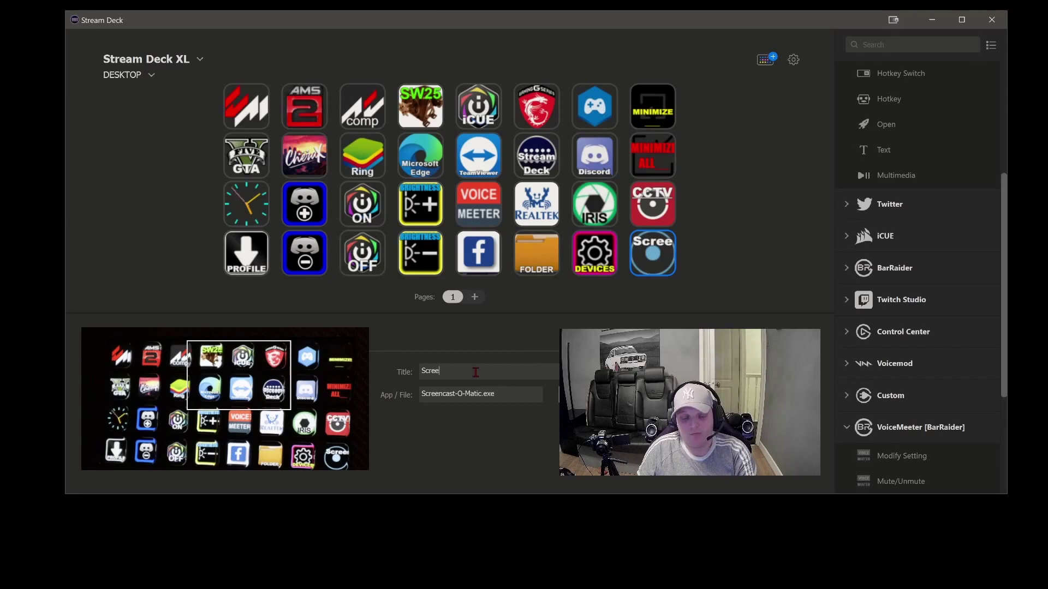
text(N)
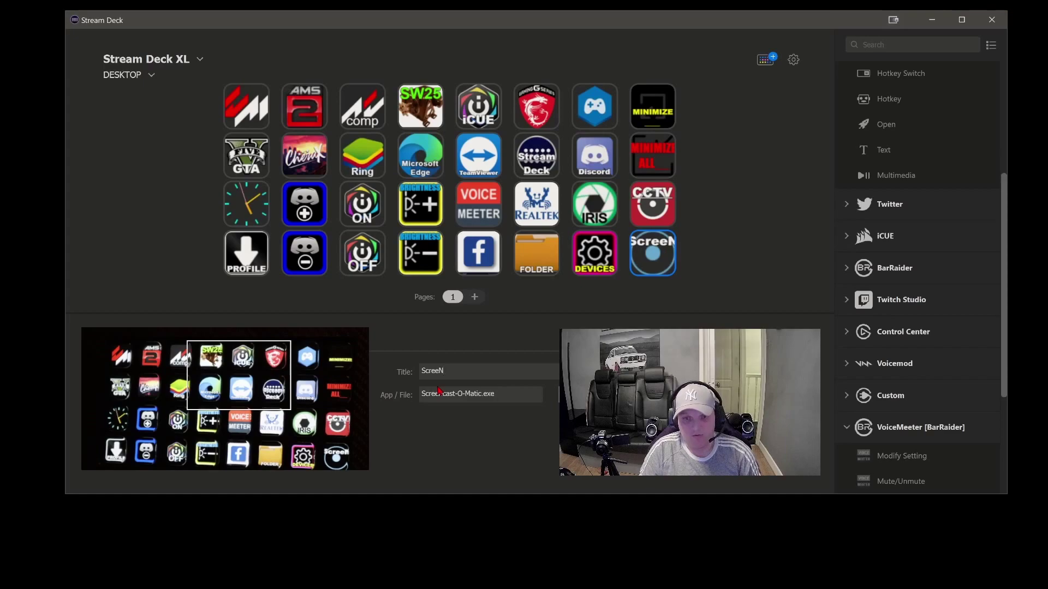
key(BackSpace)
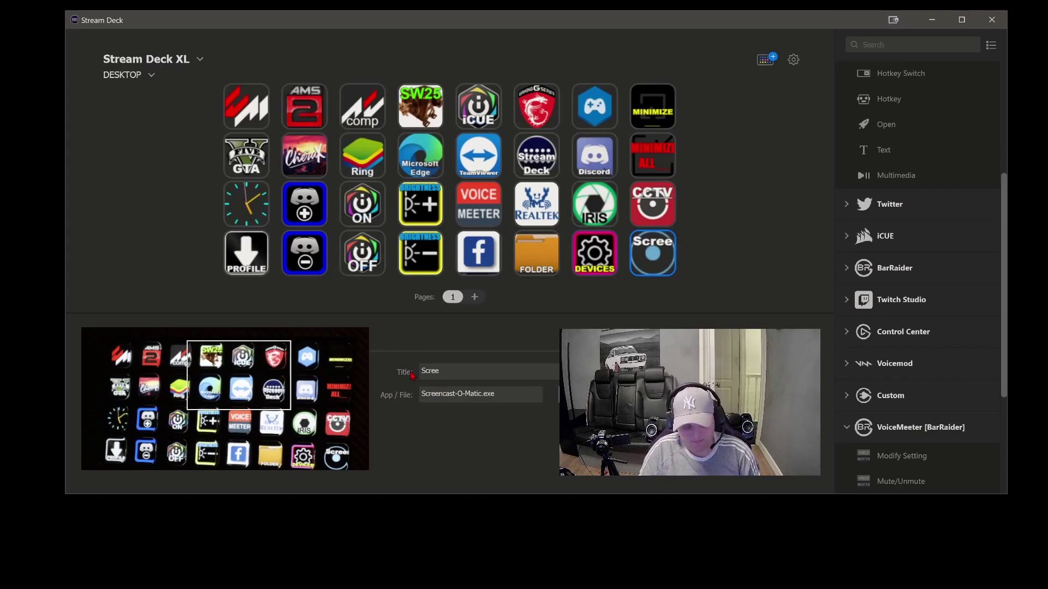
text(n)
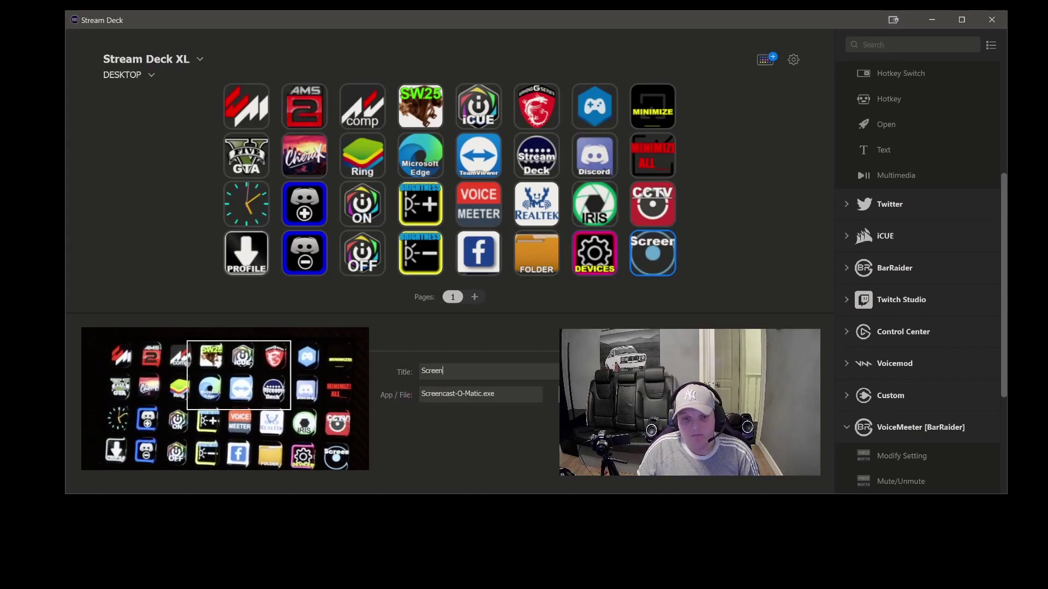
click(571, 371)
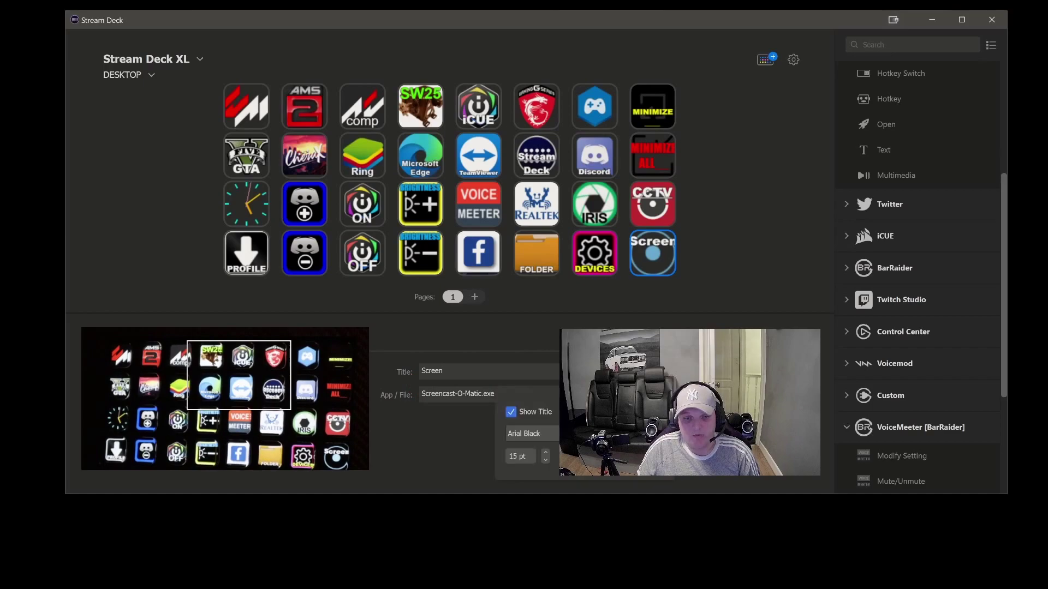
click(545, 460)
click(545, 460)
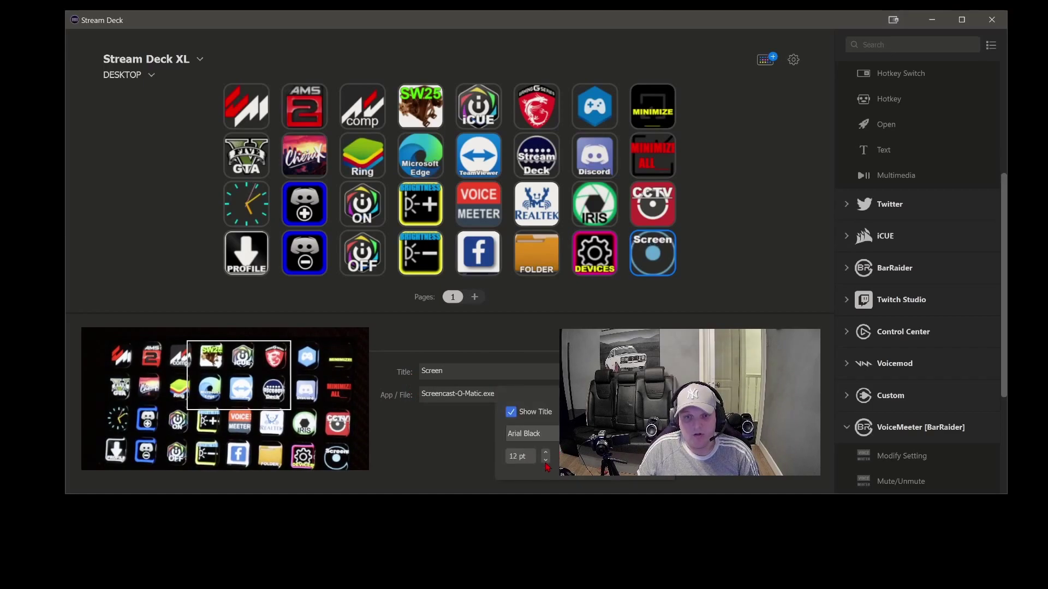
- Add a second line reading "Casto" to the Screencast-O-Matic key's title
click(458, 370)
key(Return)
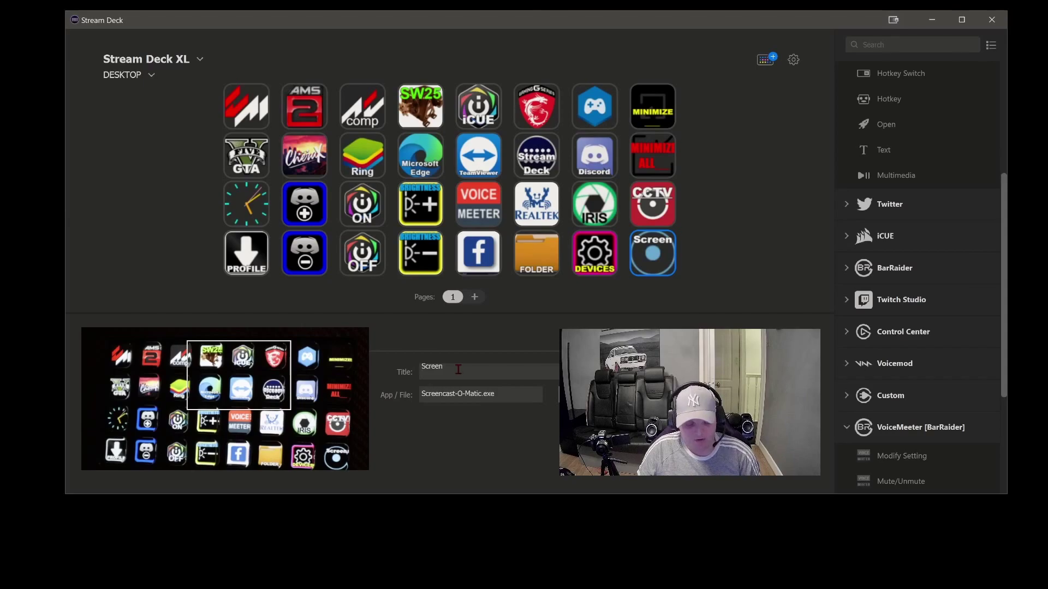
text(Casto)
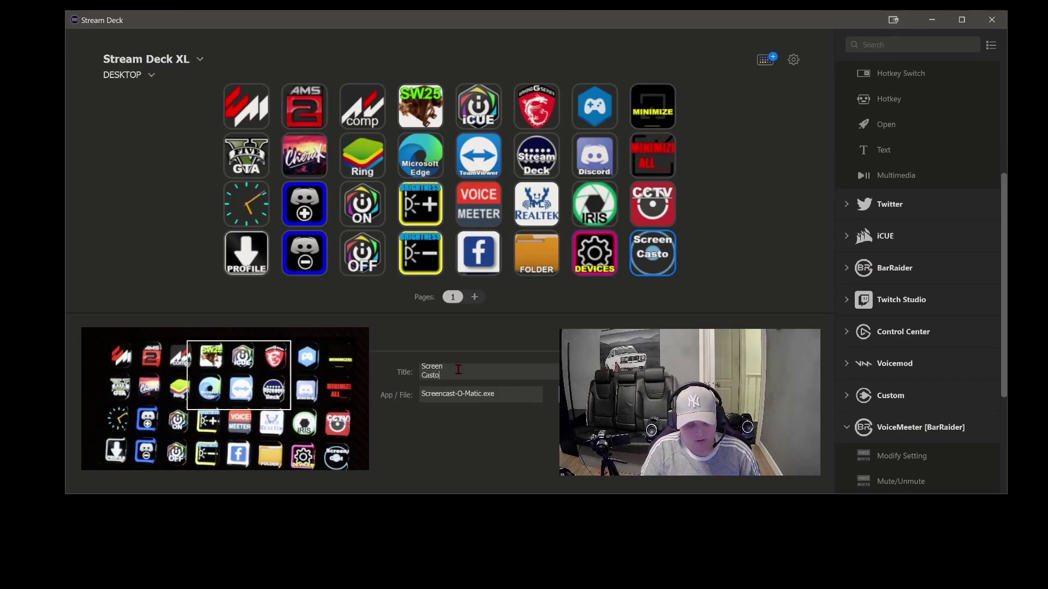
text(matic)
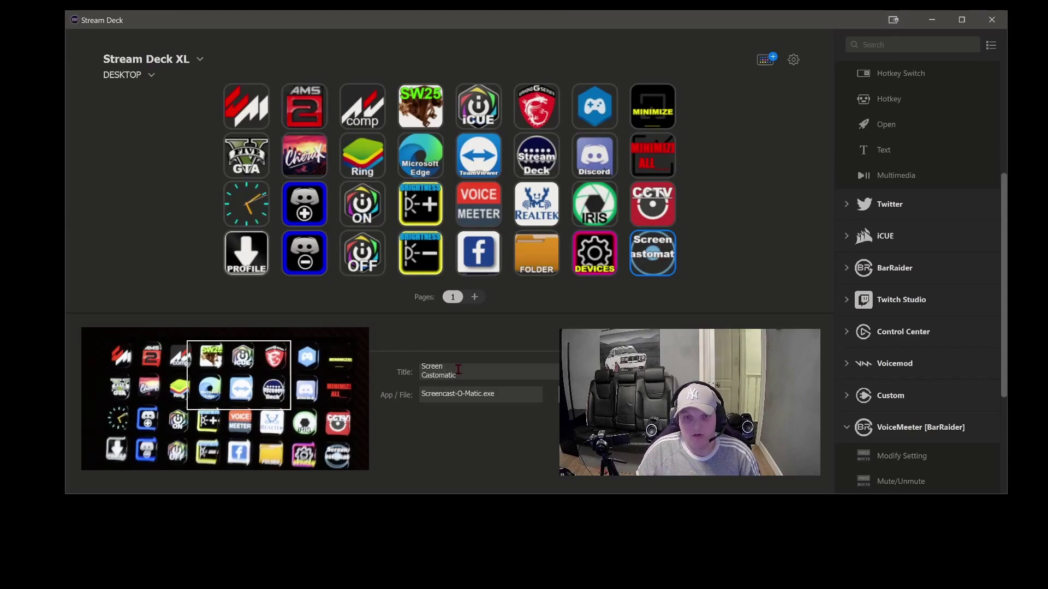
key(BackSpace)
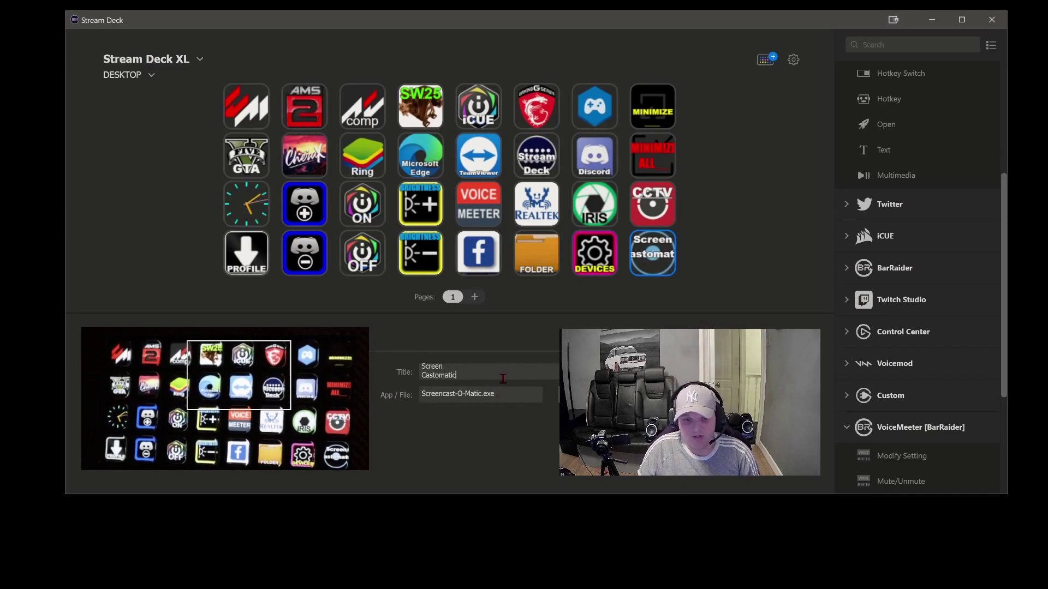
key(BackSpace)
key(BackSpace)
key(BackSpace)
key(BackSpace)
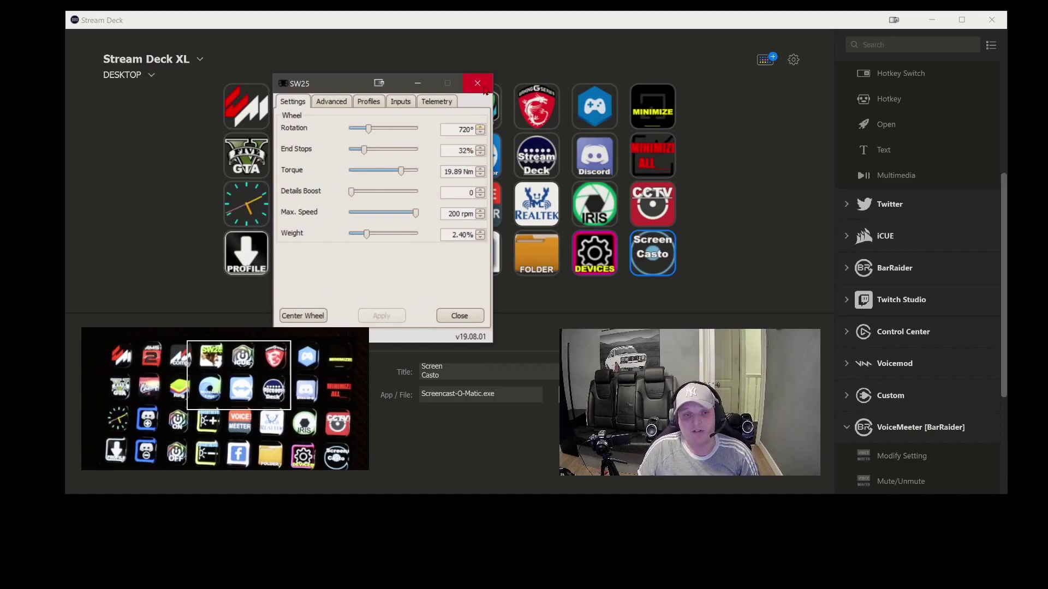
- Close the SW25 window and examine the available action categories, expanding OBS Studio and continuing through to VoiceMeeter [BarRaider]
click(459, 315)
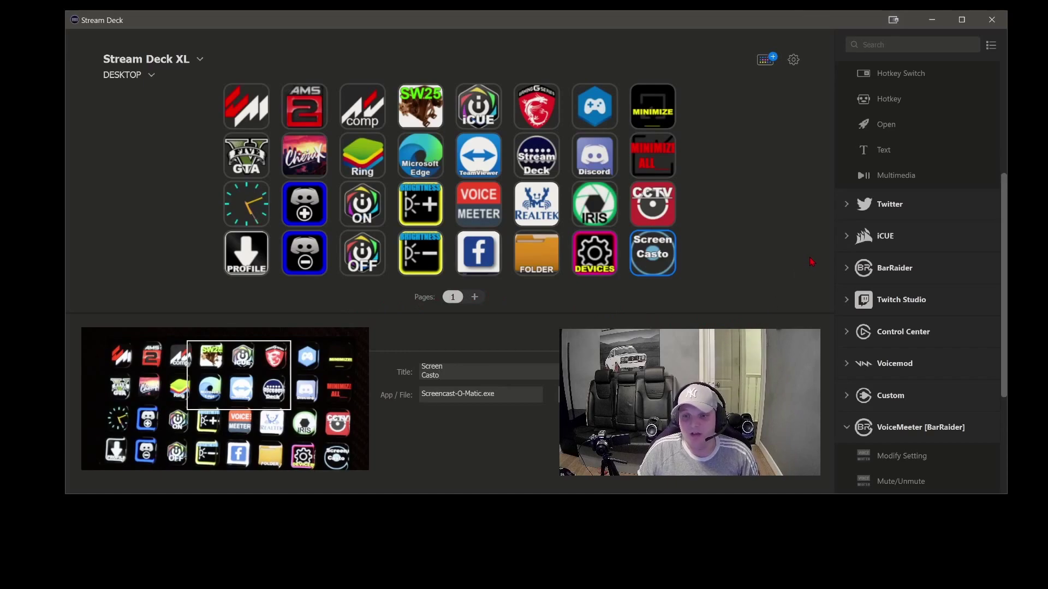
scroll(882, 246, up, 3)
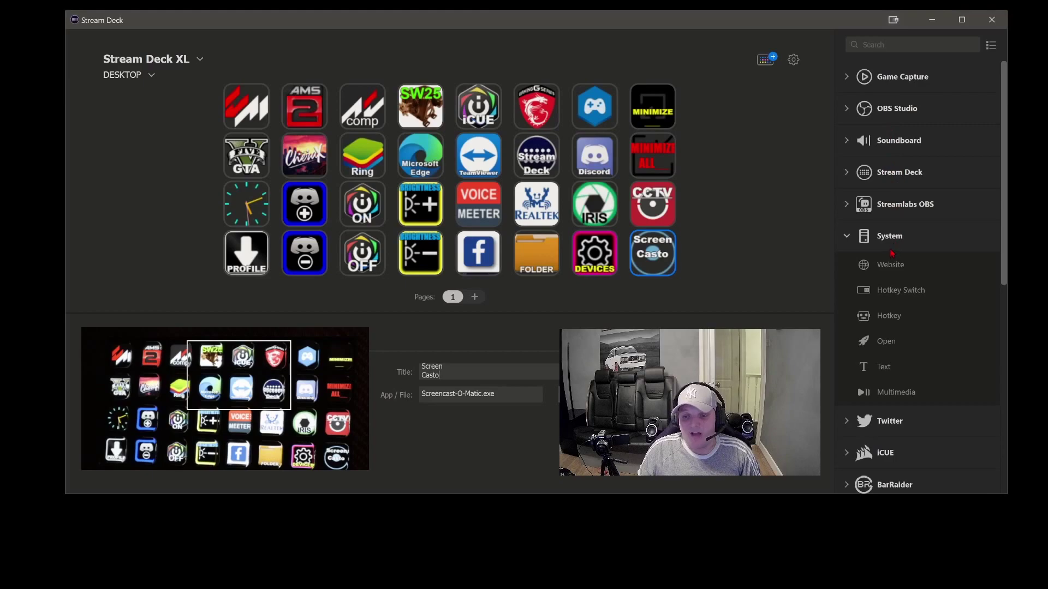
scroll(894, 219, down, 2)
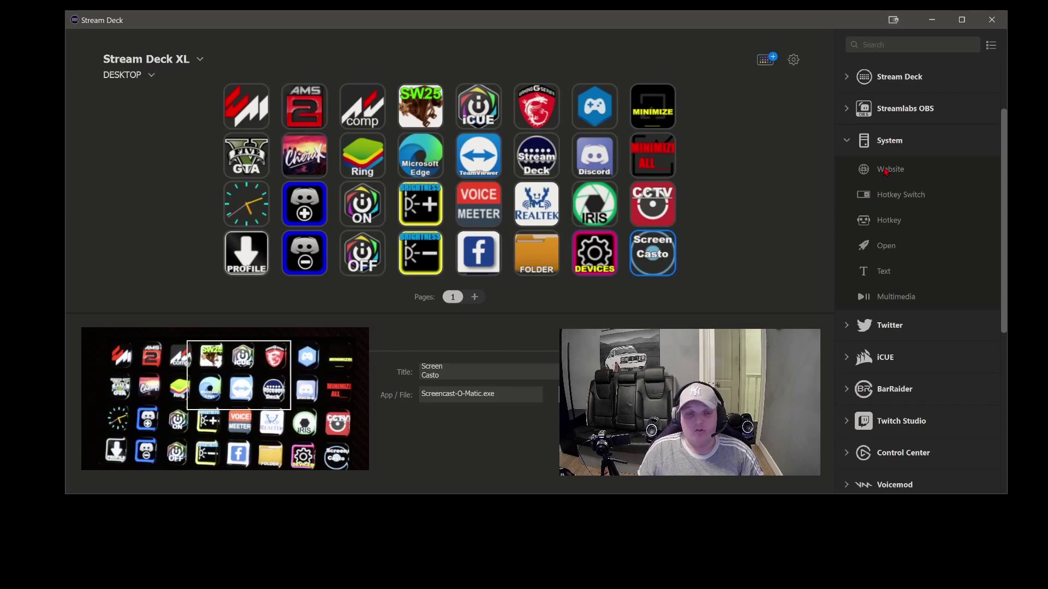
scroll(912, 207, up, 2)
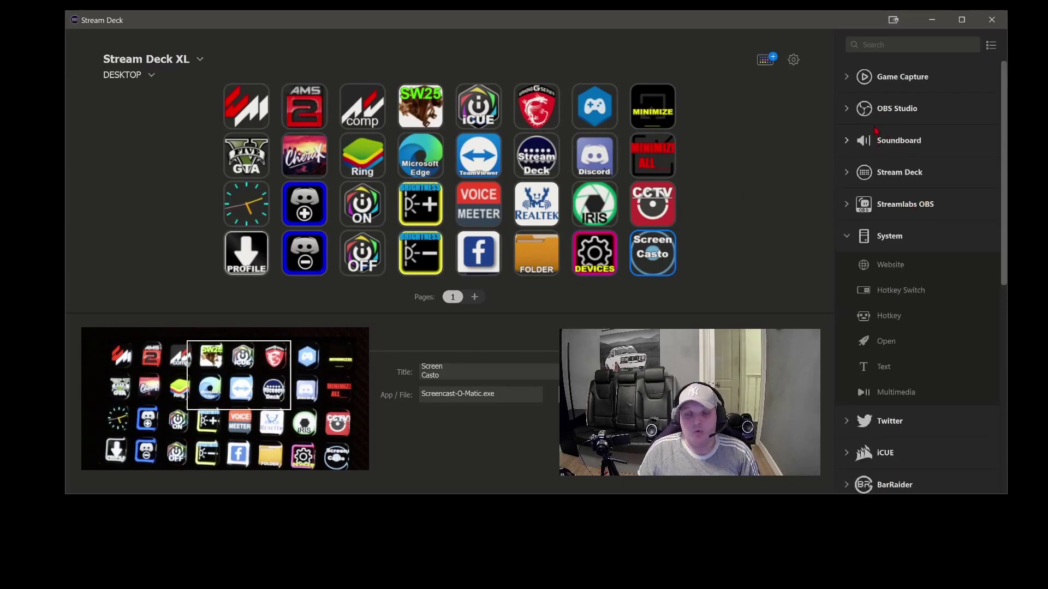
click(851, 112)
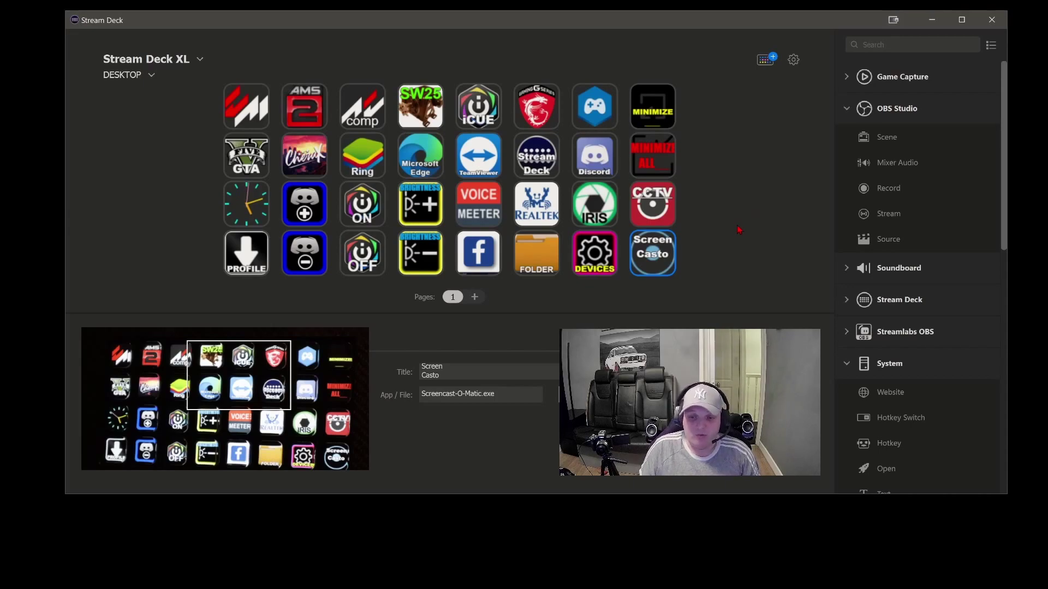
scroll(923, 218, down, 10)
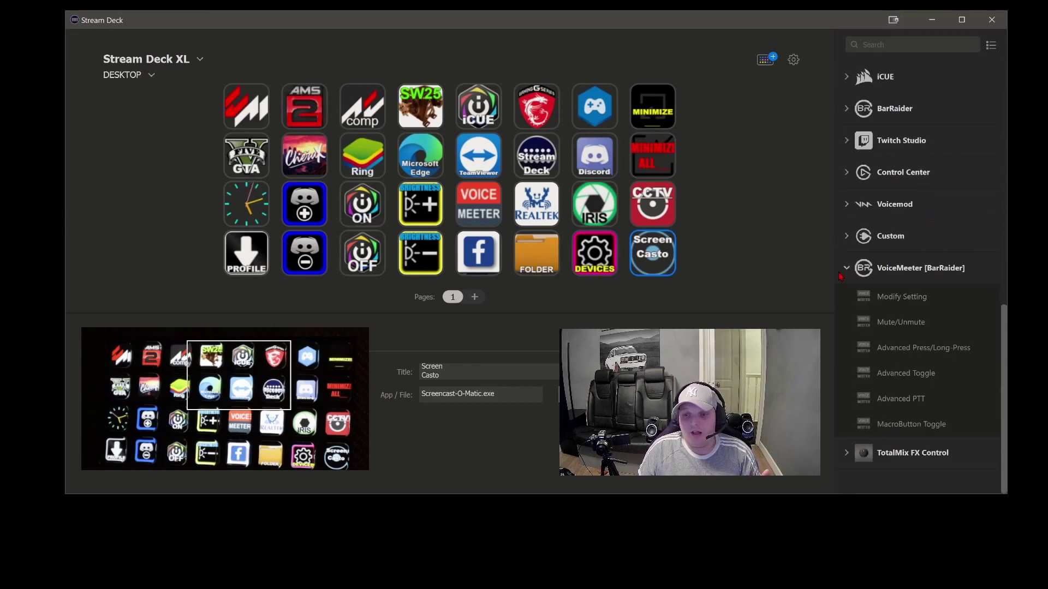